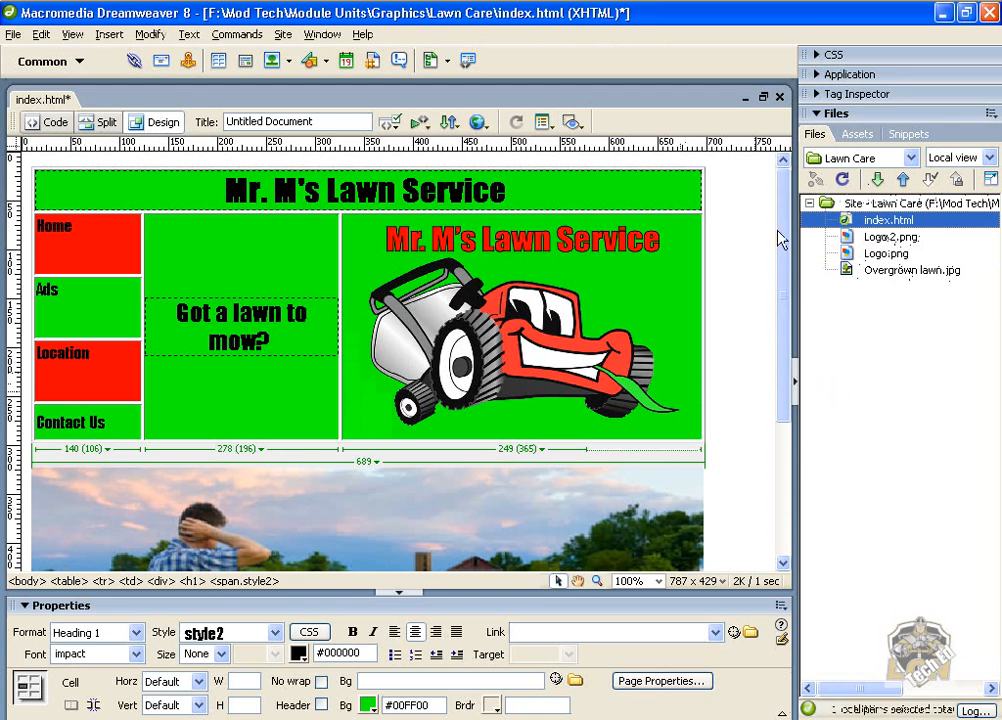
- Duplicate index.html in the Lawn Care site and rename the copy Ads.html
{"action": "right_click", "coordinate": [881, 227]}
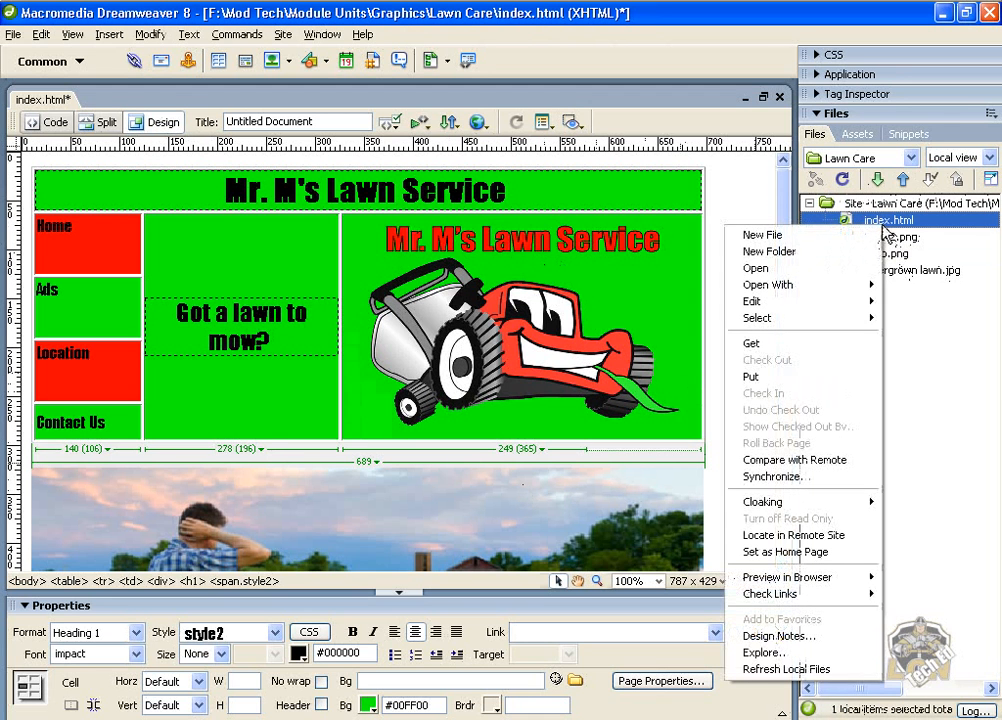
{"action": "mouse_move", "coordinate": [839, 301]}
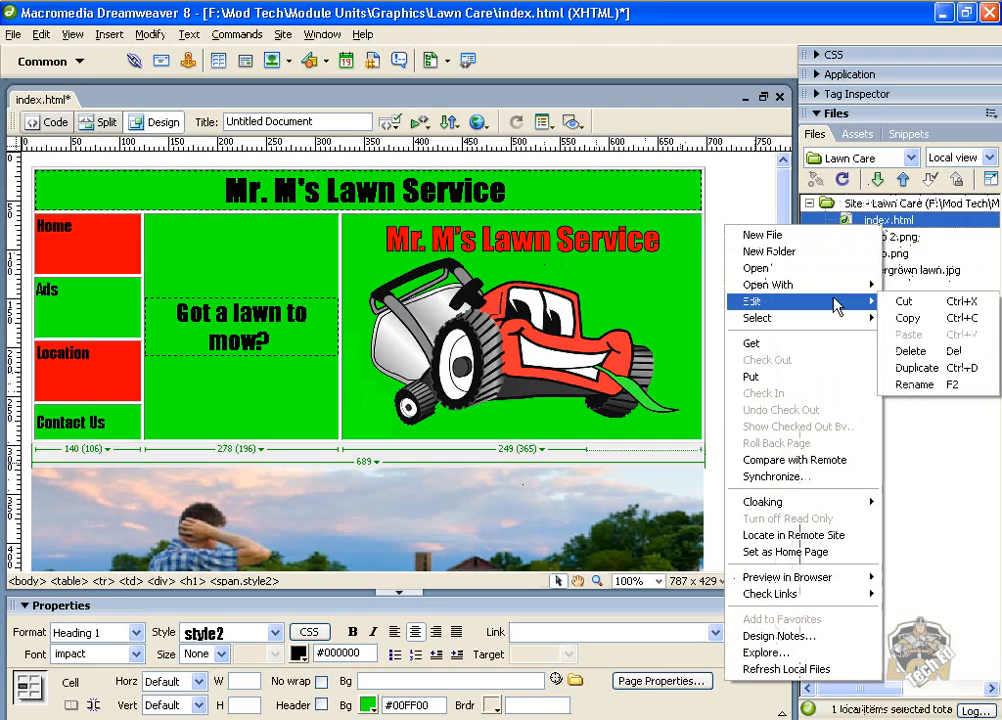
{"action": "left_click", "coordinate": [920, 370]}
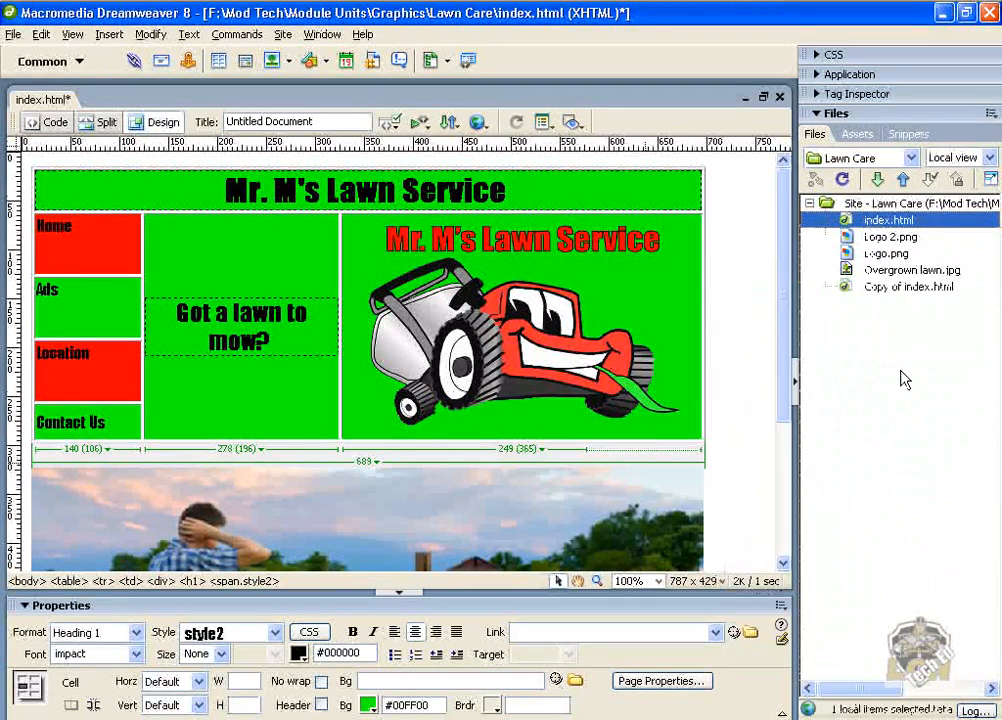
{"action": "left_click", "coordinate": [902, 290]}
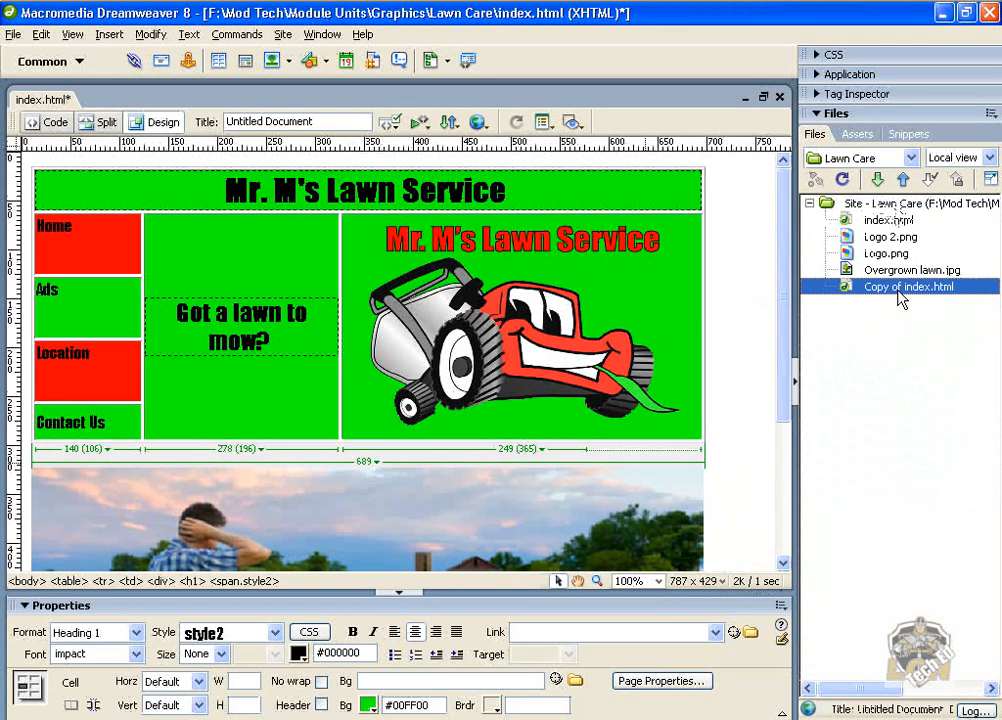
{"action": "left_click", "coordinate": [902, 290]}
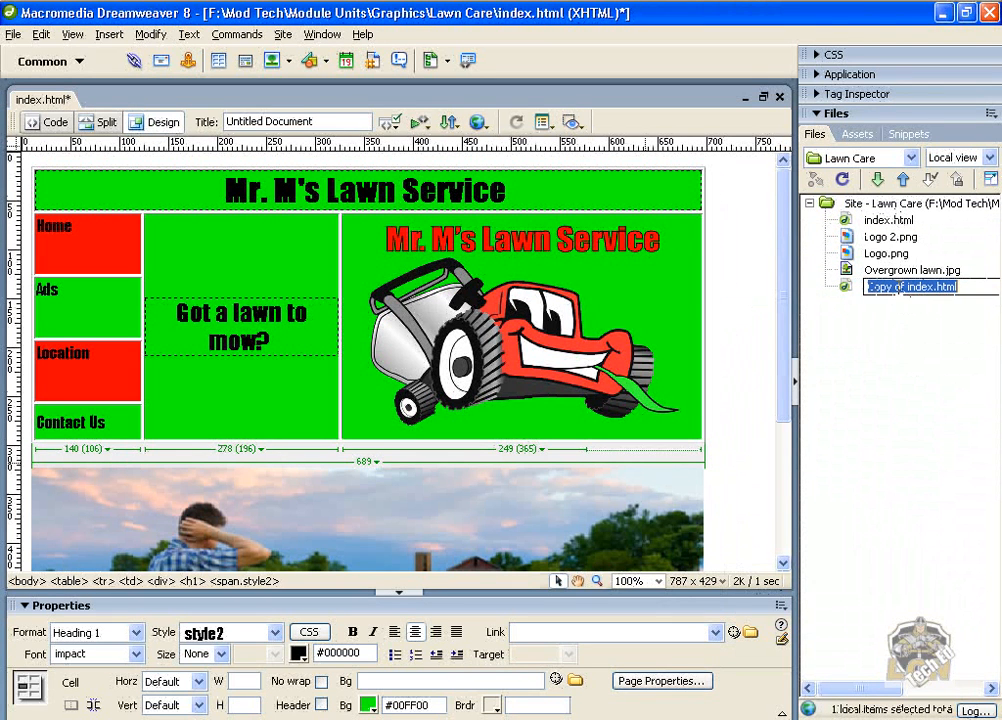
{"action": "left_click_drag", "start_coordinate": [935, 289], "coordinate": [857, 292]}
{"action": "type", "text": "Ads"}
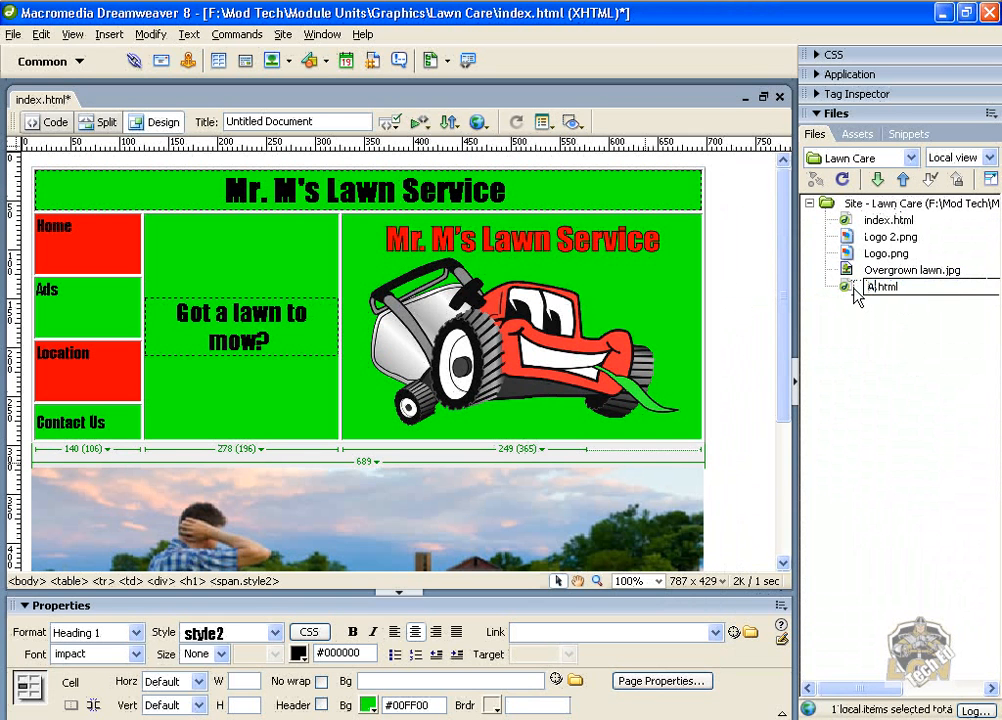
{"action": "key", "text": "Return"}
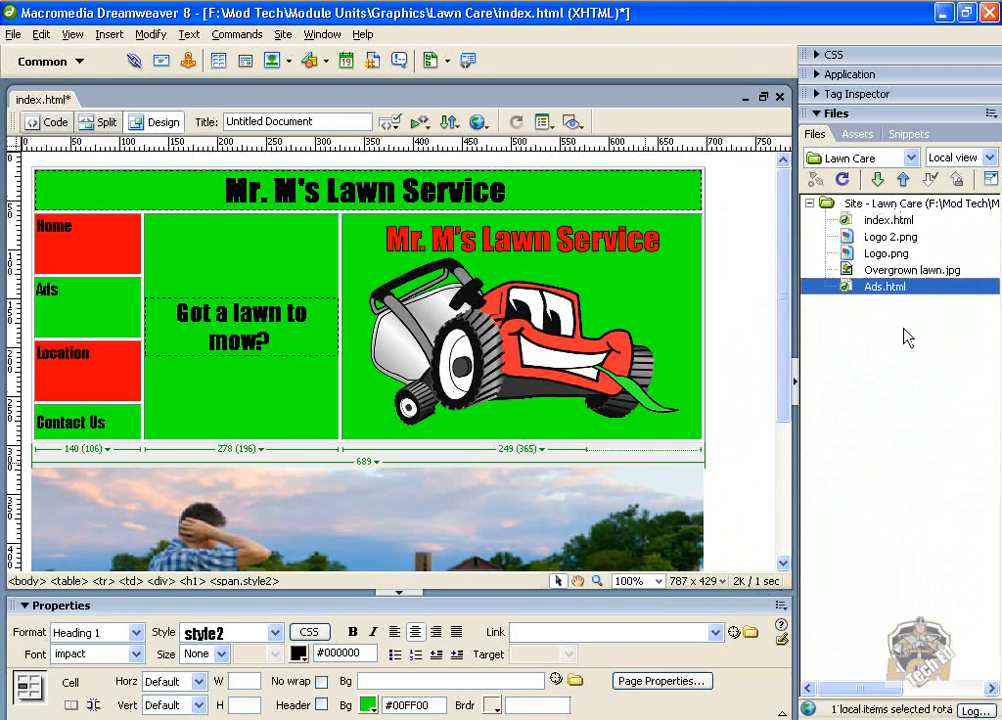
- Make another duplicate of index.html and rename it Location.html
{"action": "left_click", "coordinate": [877, 222]}
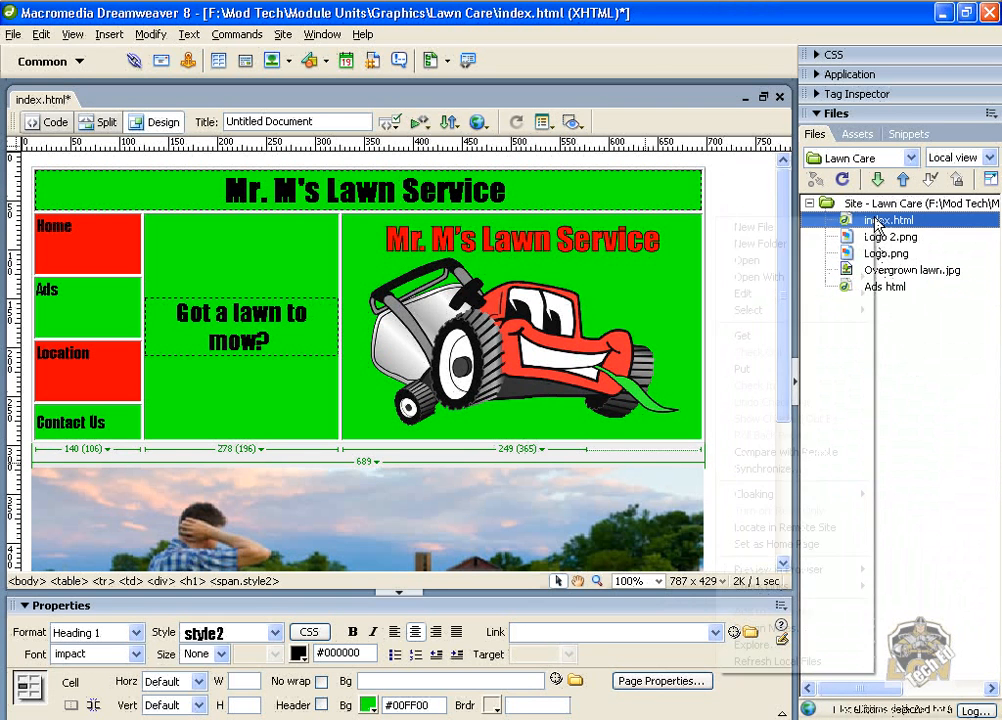
{"action": "right_click", "coordinate": [877, 220]}
{"action": "mouse_move", "coordinate": [790, 293]}
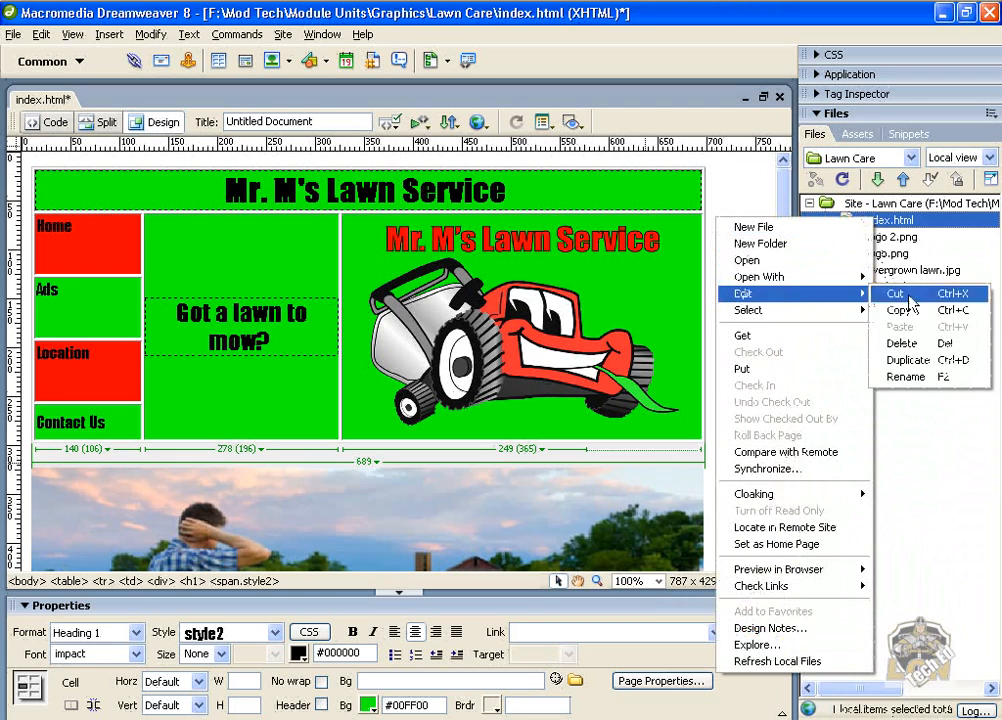
{"action": "left_click", "coordinate": [922, 360]}
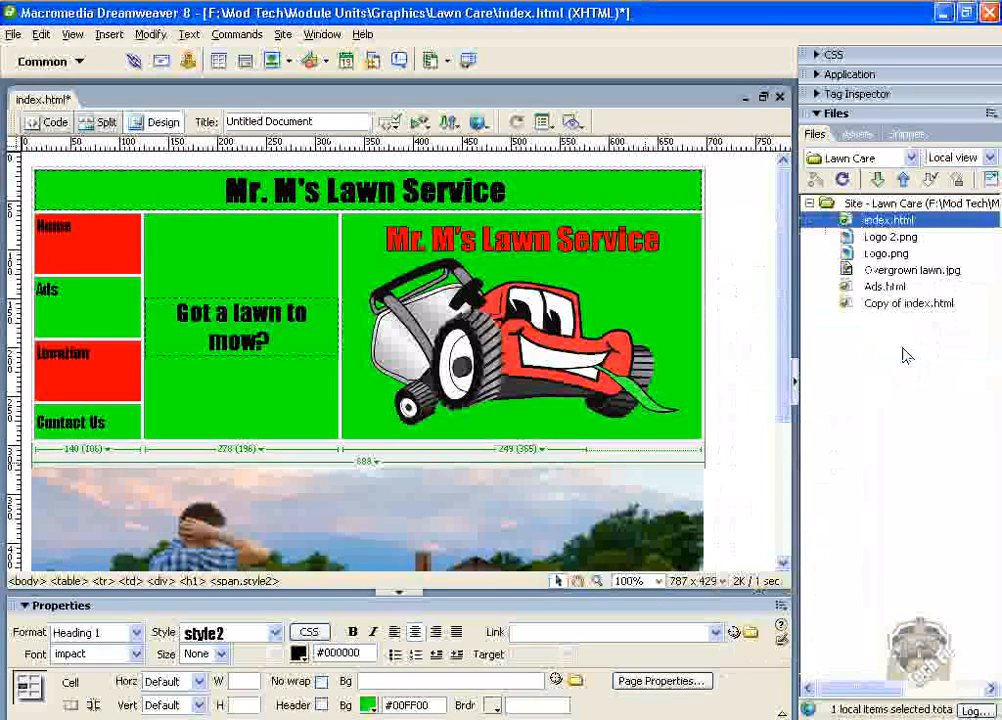
{"action": "left_click", "coordinate": [880, 305]}
{"action": "left_click", "coordinate": [880, 305]}
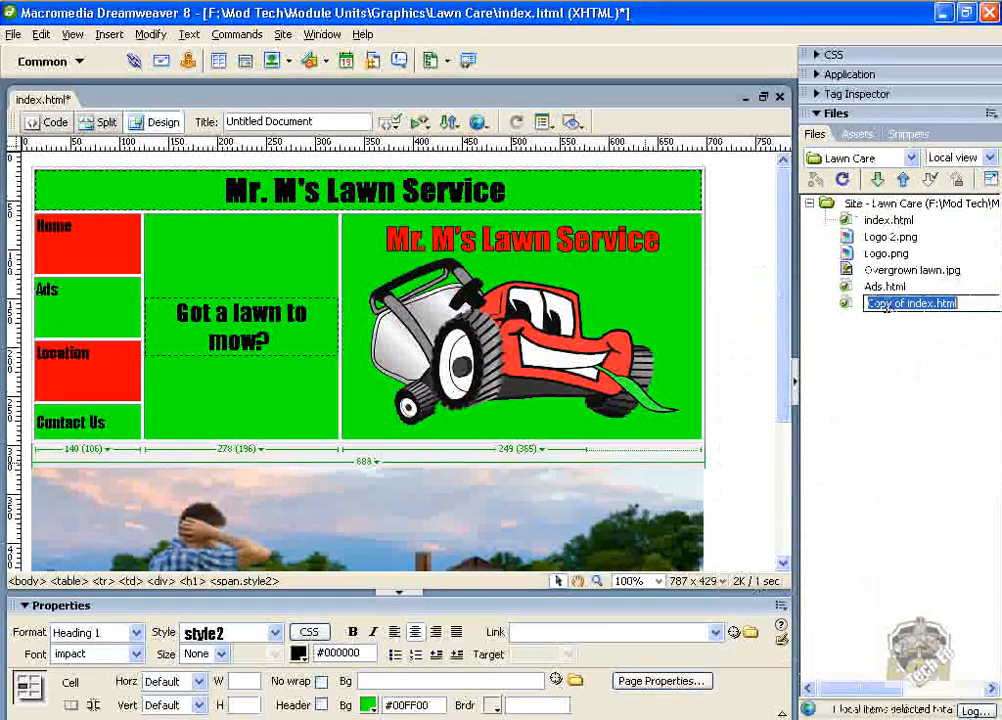
{"action": "left_click_drag", "start_coordinate": [933, 309], "coordinate": [863, 310]}
{"action": "type", "text": "Location"}
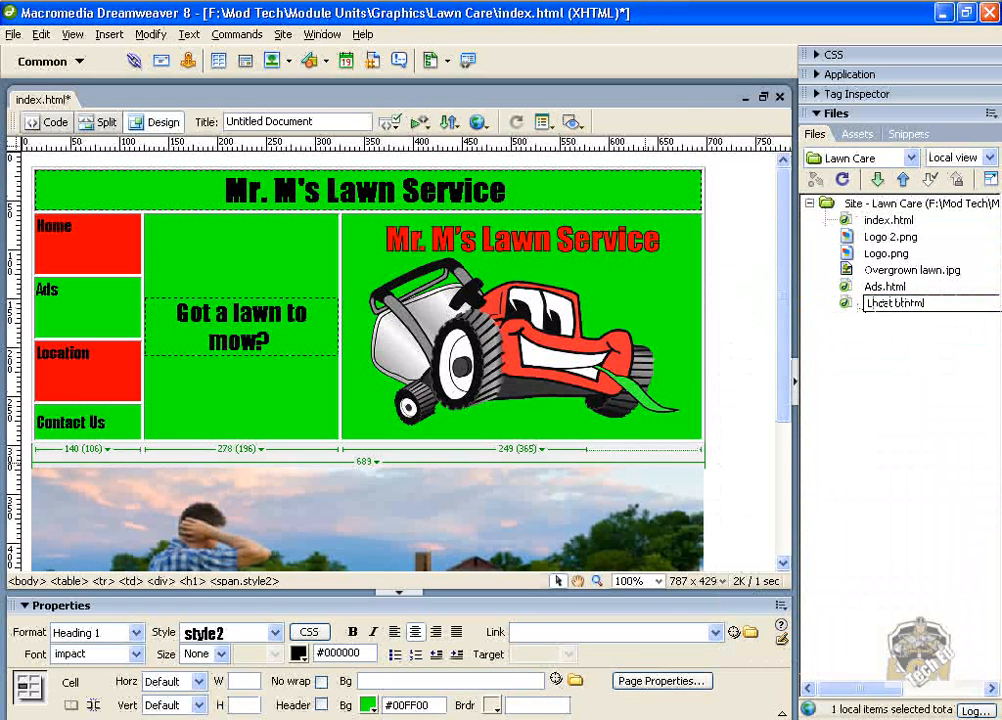
{"action": "key", "text": "Return"}
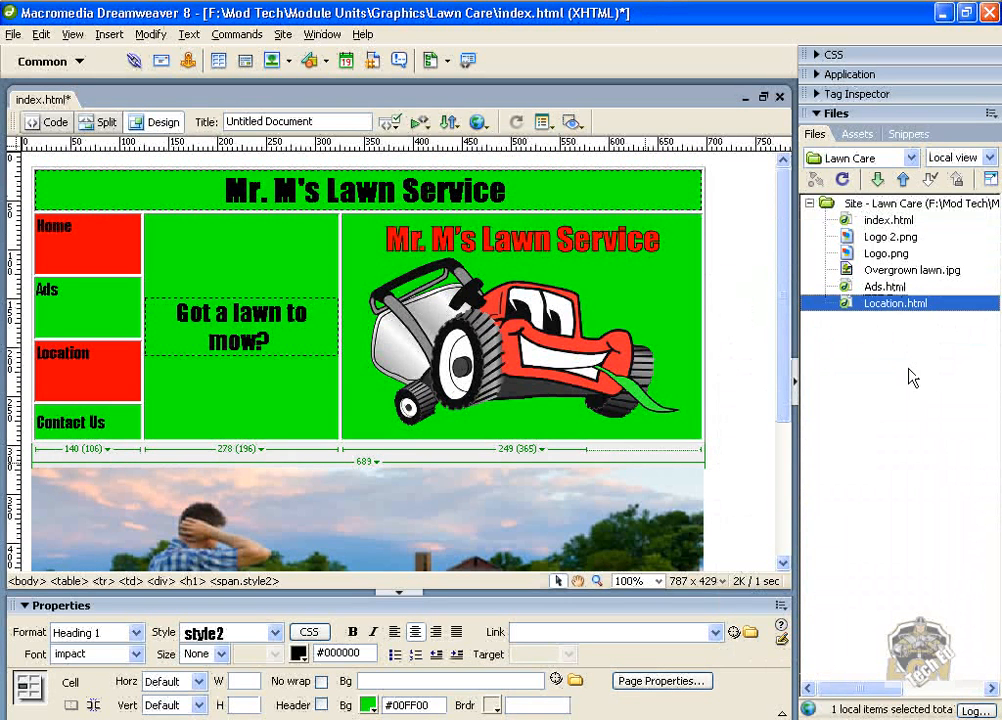
- Duplicate index.html once more and rename the copy Contact.html
{"action": "left_click", "coordinate": [883, 222]}
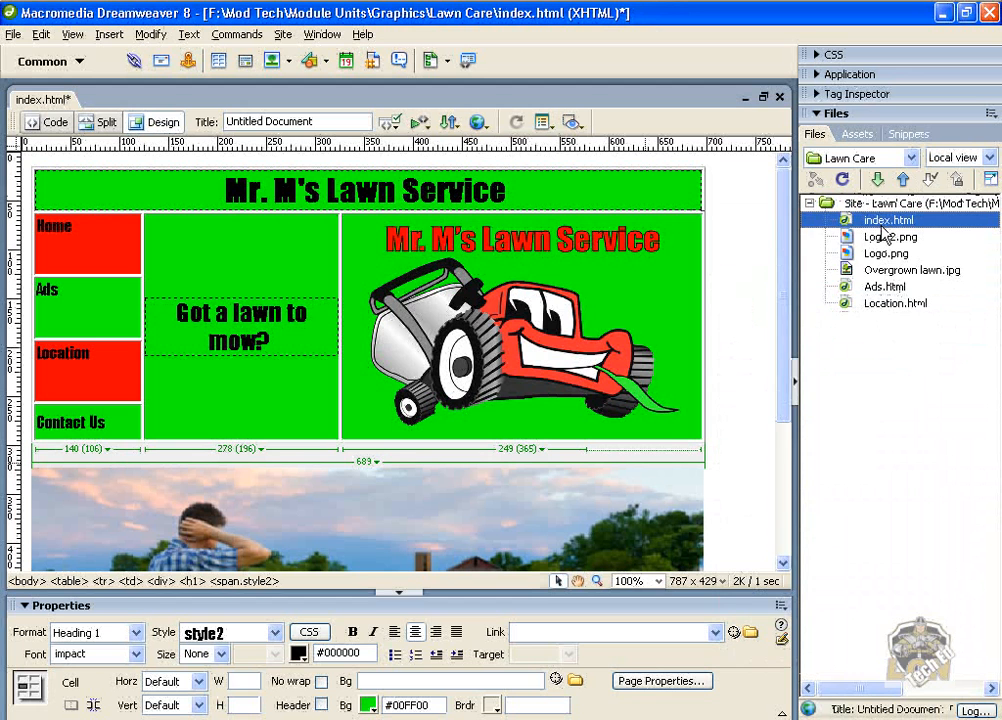
{"action": "right_click", "coordinate": [883, 230]}
{"action": "mouse_move", "coordinate": [850, 302]}
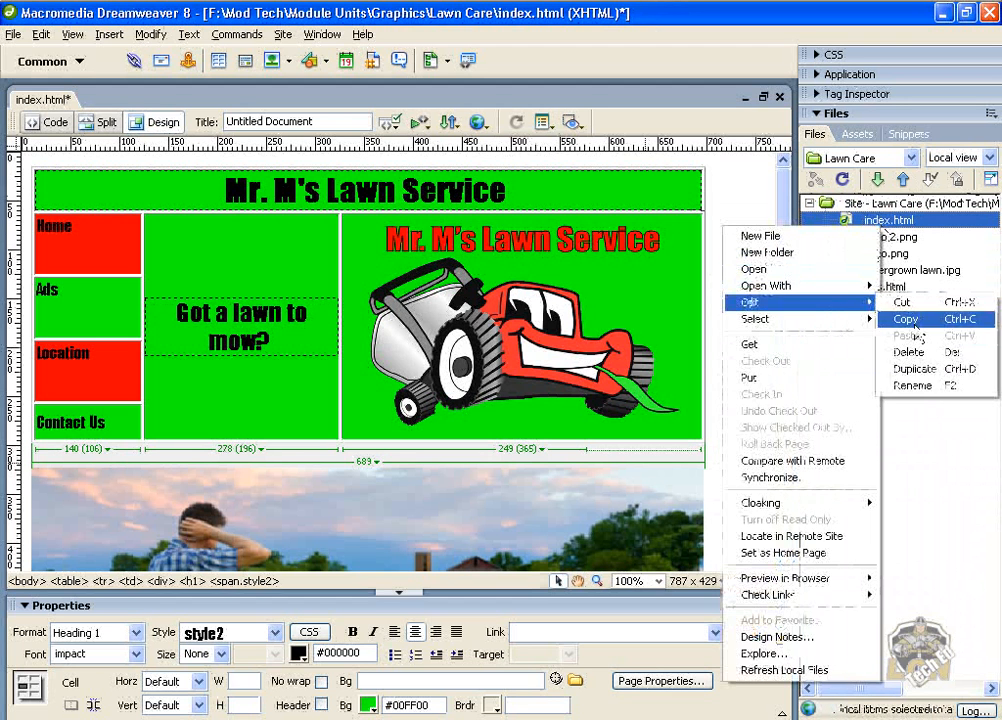
{"action": "left_click", "coordinate": [910, 369]}
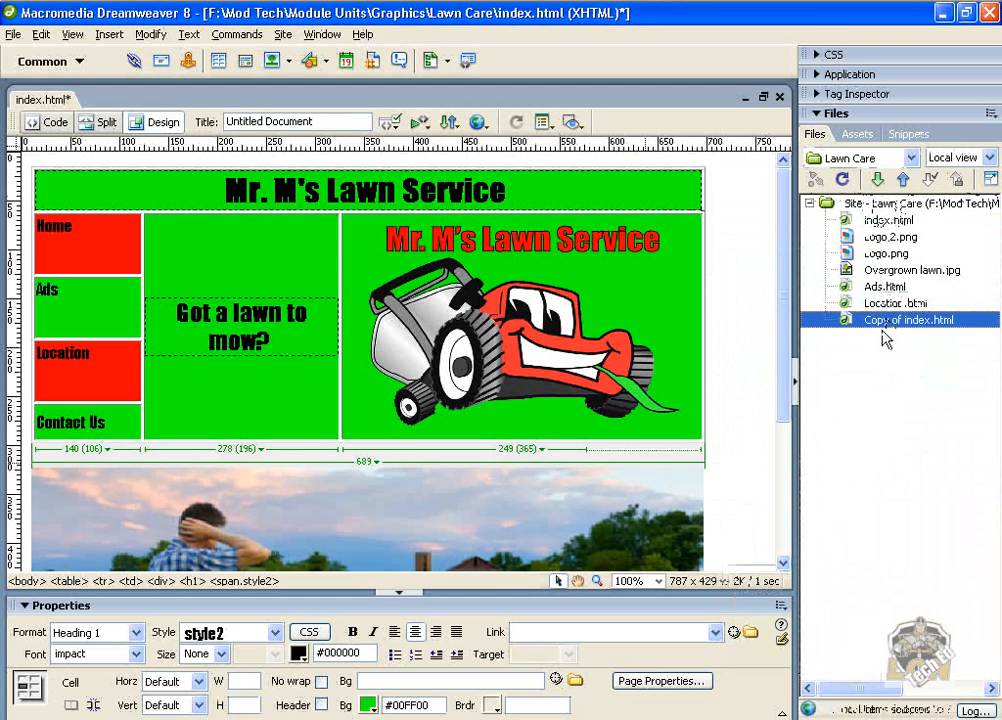
{"action": "left_click", "coordinate": [893, 320]}
{"action": "left_click", "coordinate": [933, 321]}
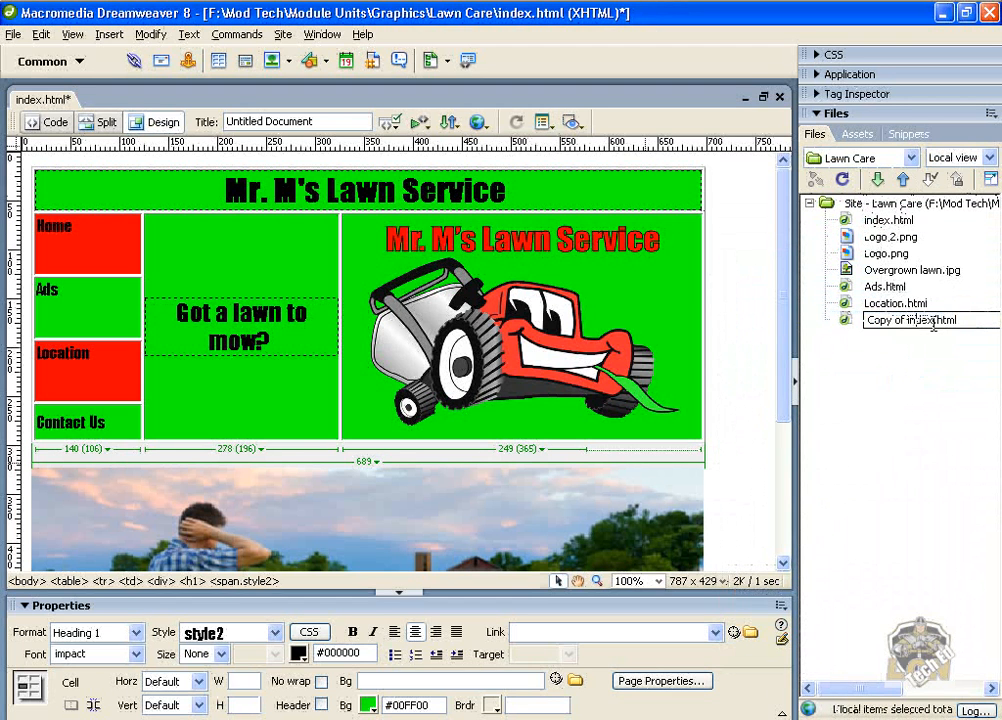
{"action": "left_click_drag", "start_coordinate": [931, 322], "coordinate": [857, 330]}
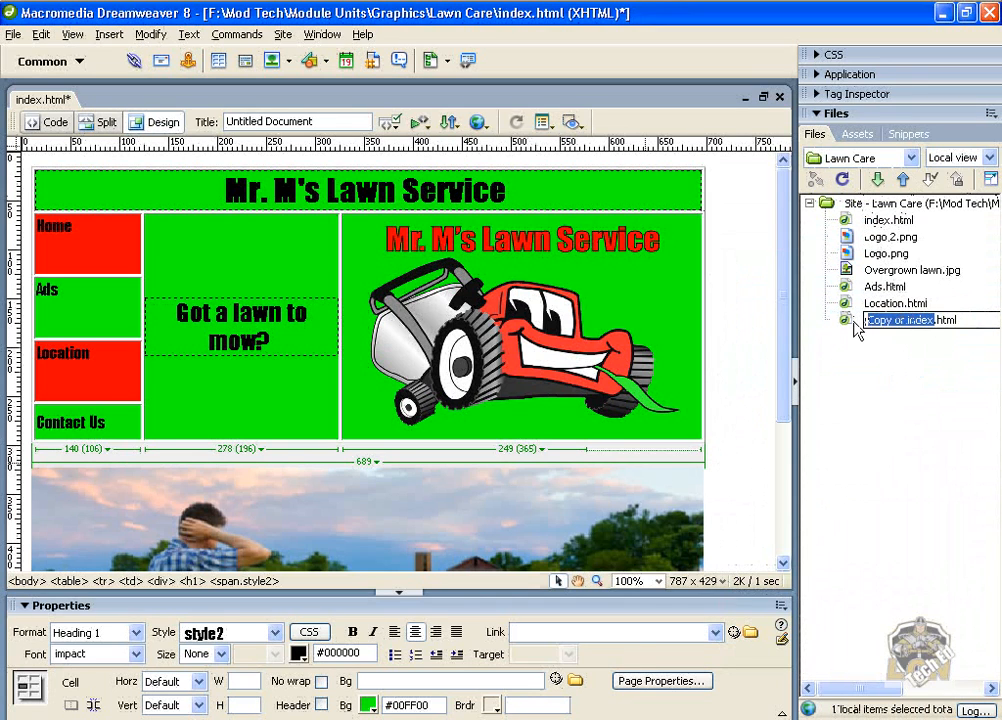
{"action": "type", "text": "Contac"}
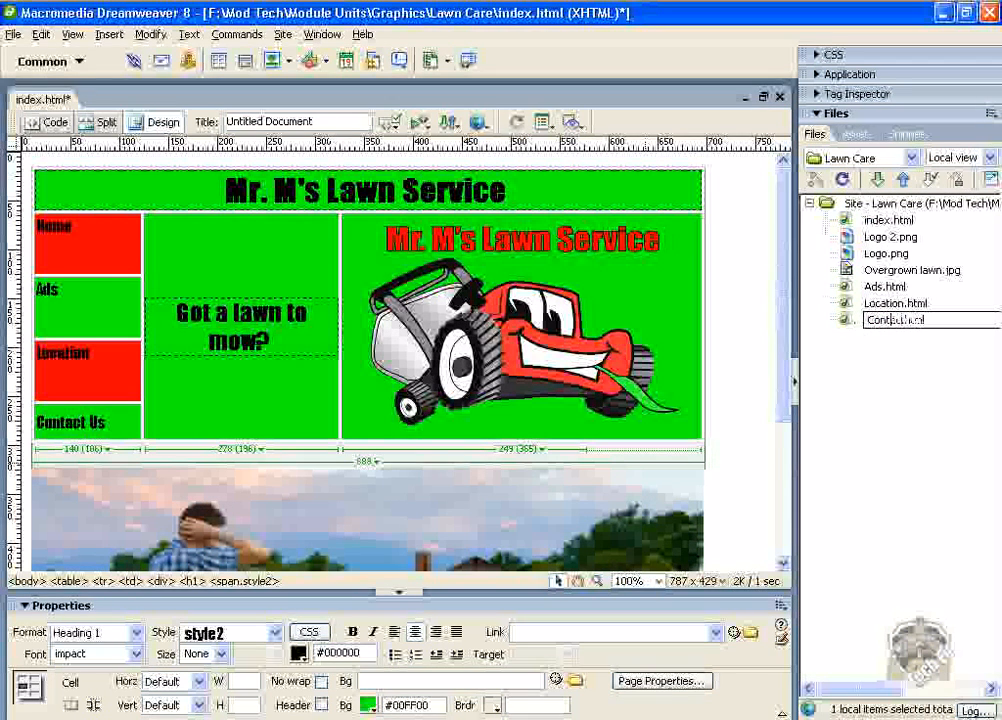
{"action": "type", "text": "t"}
{"action": "key", "text": "Return"}
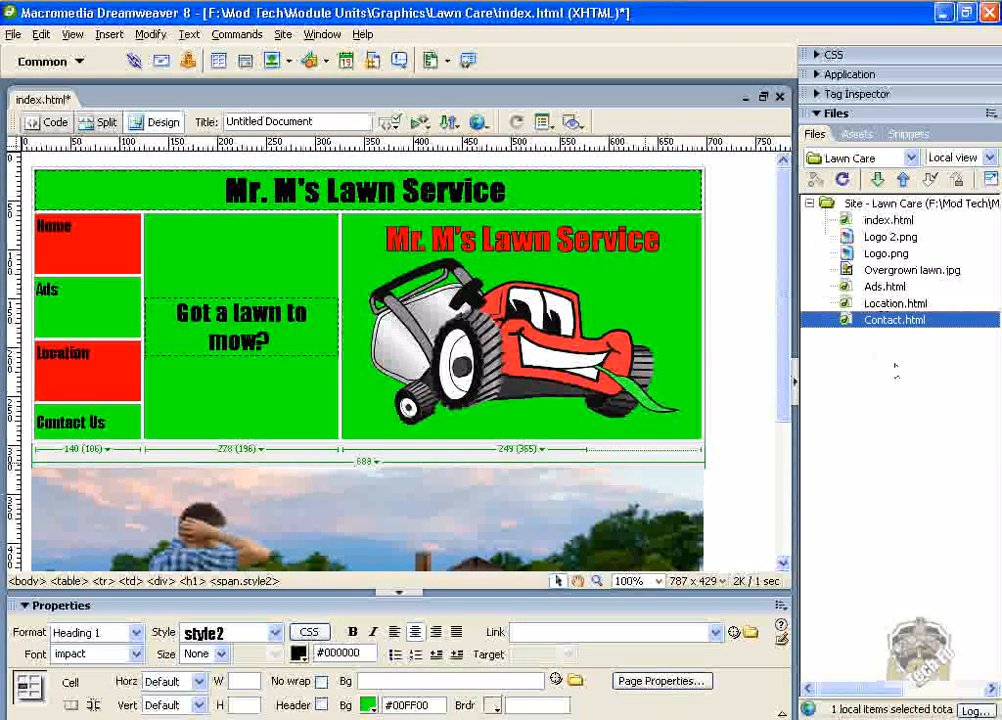
- Open Ads.html and delete the overgrown lawn photo below the table
{"action": "left_click_drag", "start_coordinate": [872, 316], "coordinate": [858, 293]}
{"action": "double_click", "coordinate": [849, 288]}
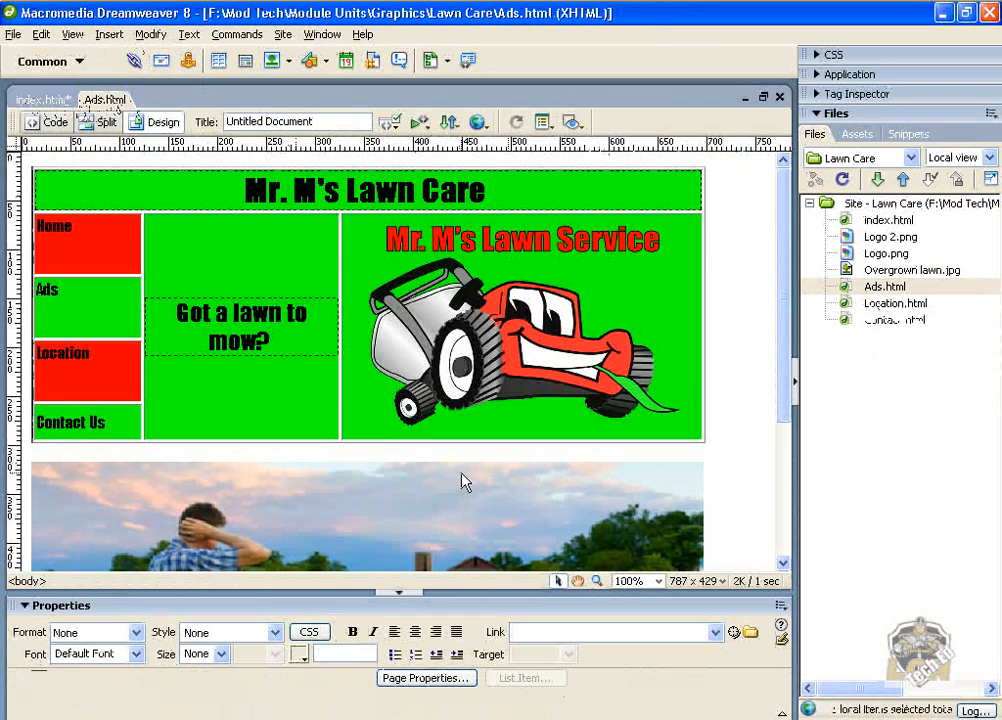
{"action": "left_click", "coordinate": [540, 527]}
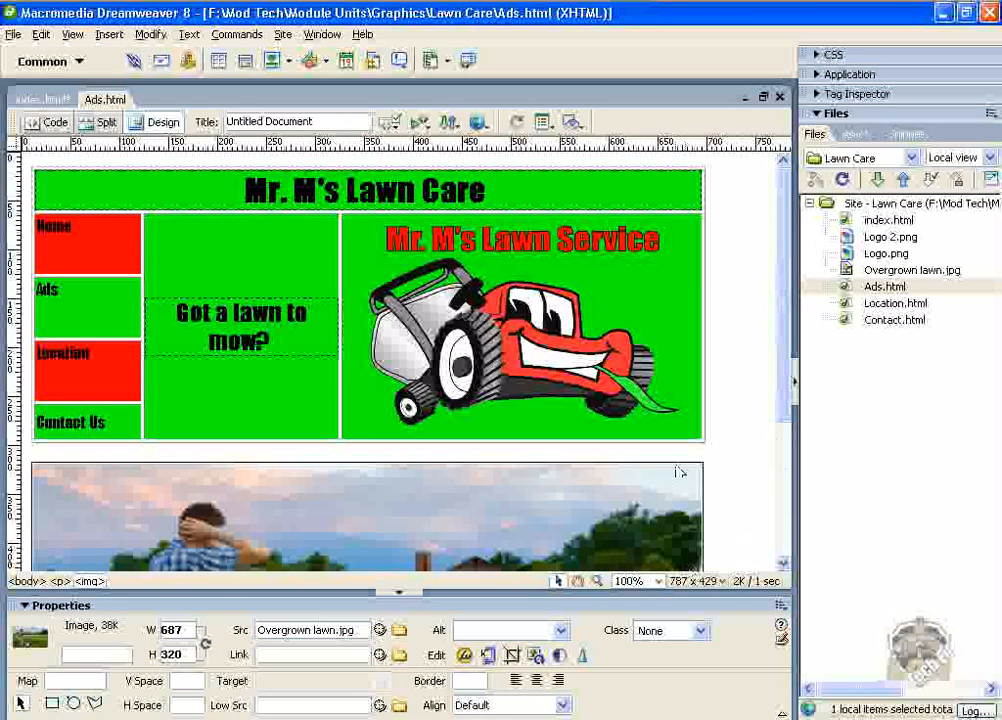
{"action": "key", "text": "Delete"}
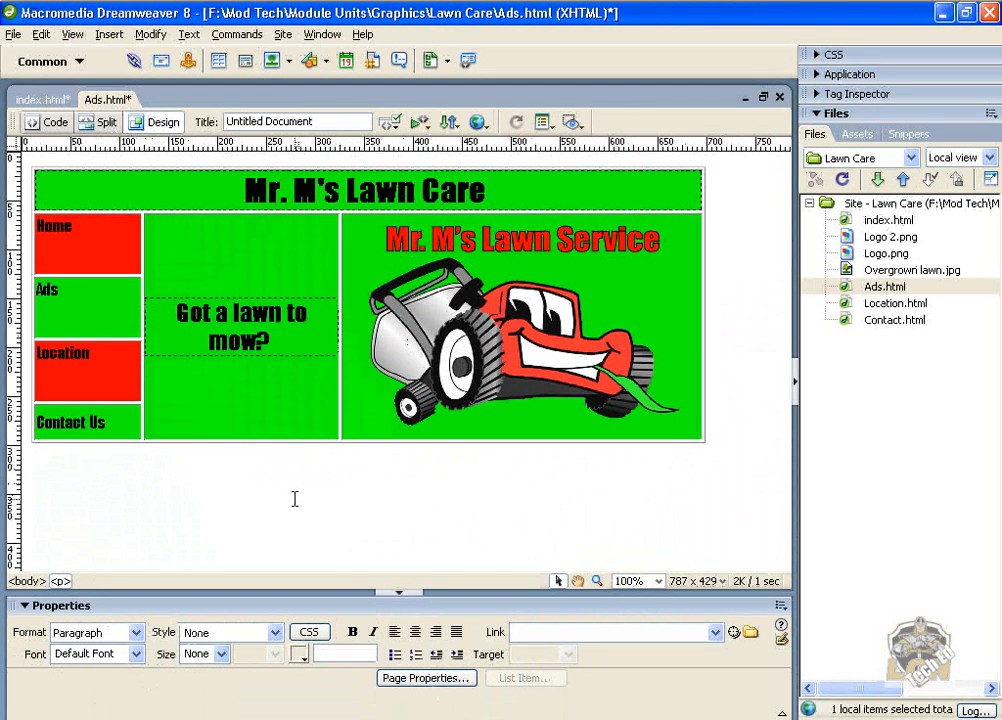
- Insert the Ad image from the Graphics folder below the table, copying it into the Lawn Care root folder and leaving its alternate text blank
{"action": "left_click", "coordinate": [107, 36]}
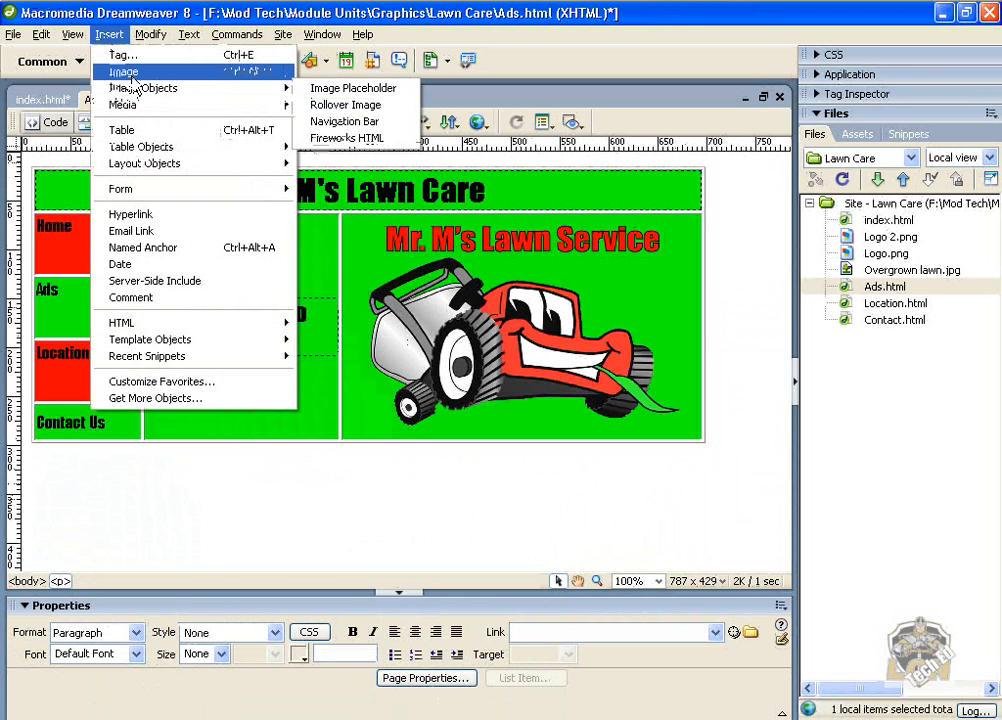
{"action": "left_click", "coordinate": [256, 71]}
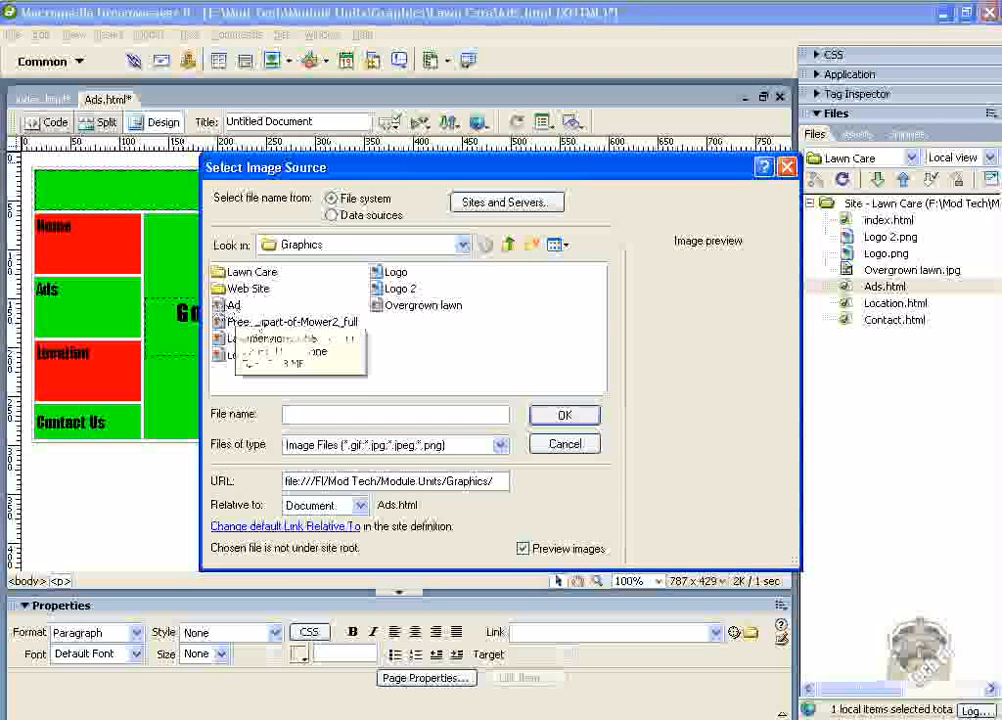
{"action": "left_click", "coordinate": [558, 245]}
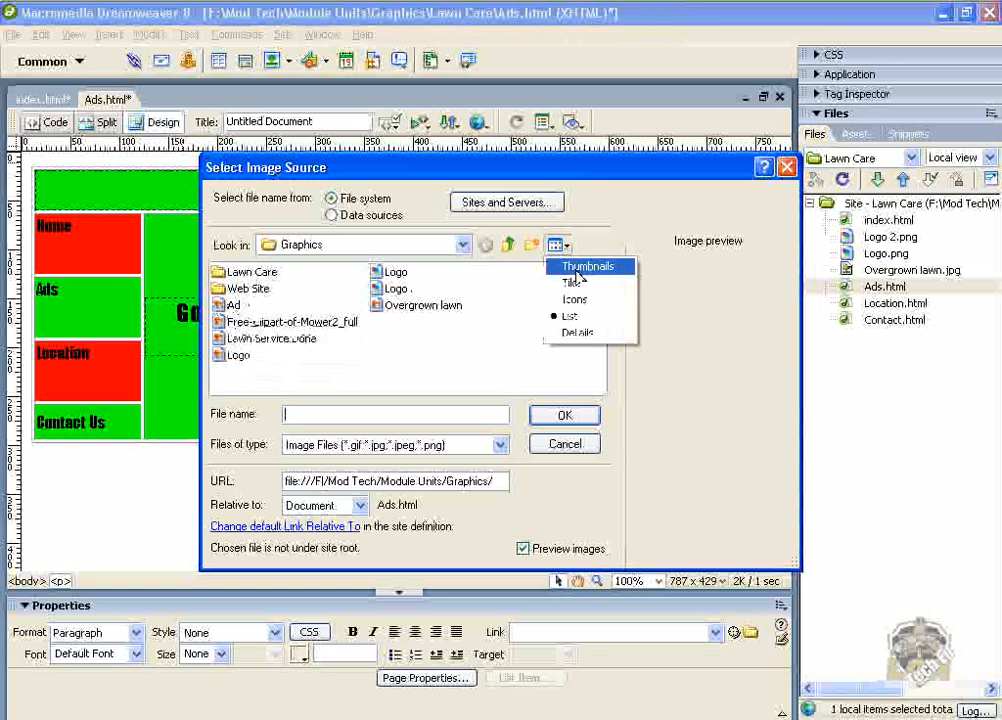
{"action": "left_click", "coordinate": [585, 266]}
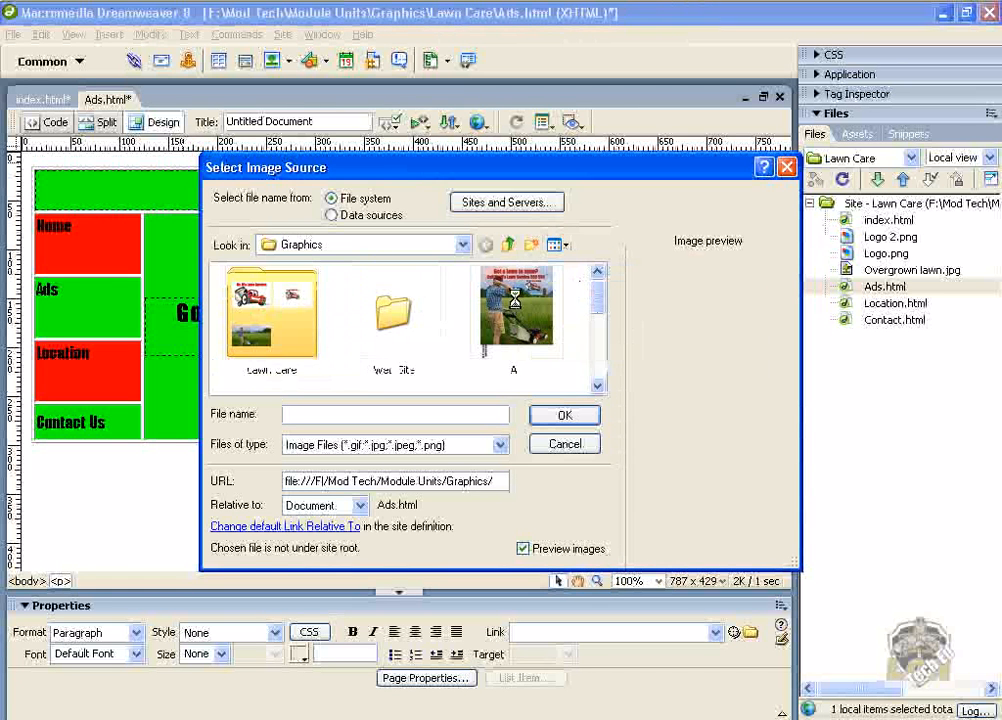
{"action": "left_click", "coordinate": [516, 310]}
{"action": "left_click", "coordinate": [547, 418]}
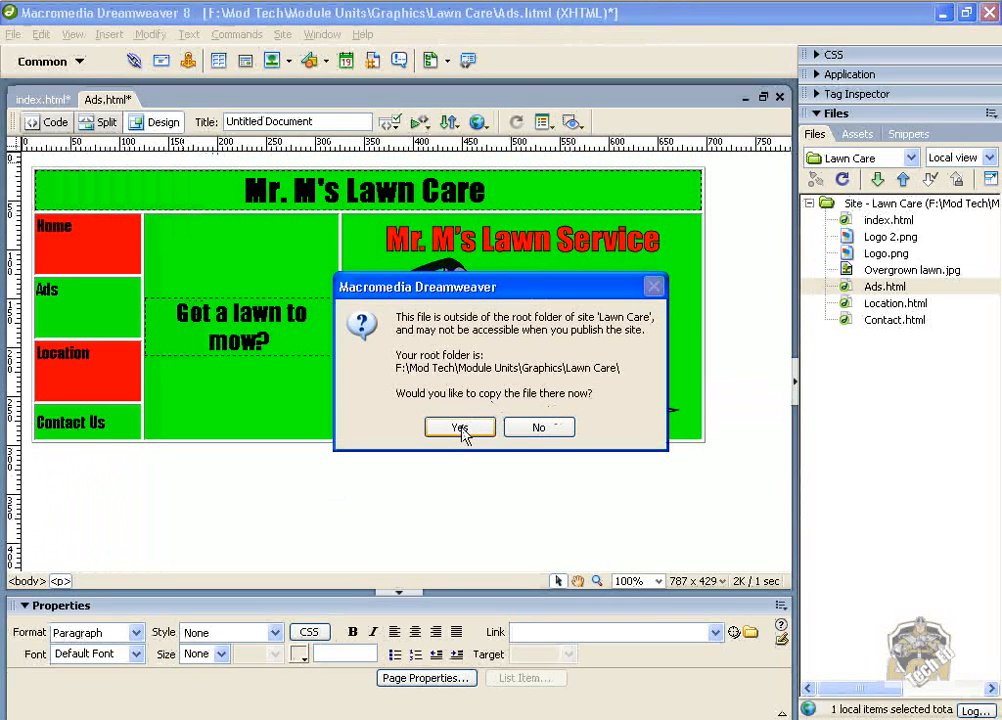
{"action": "left_click", "coordinate": [459, 428]}
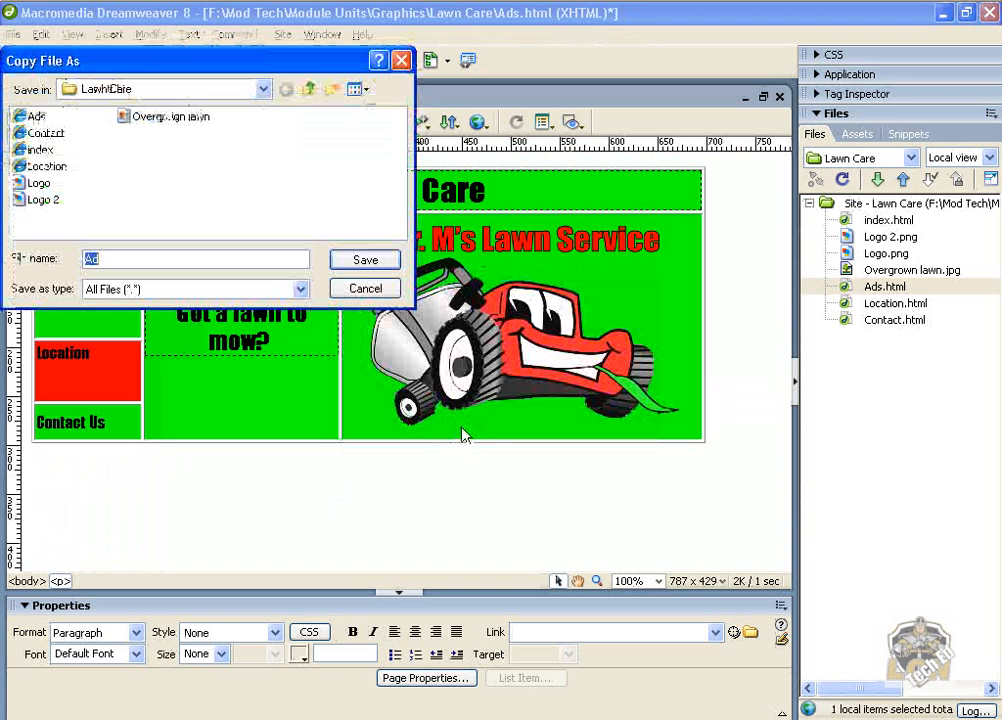
{"action": "left_click", "coordinate": [366, 260]}
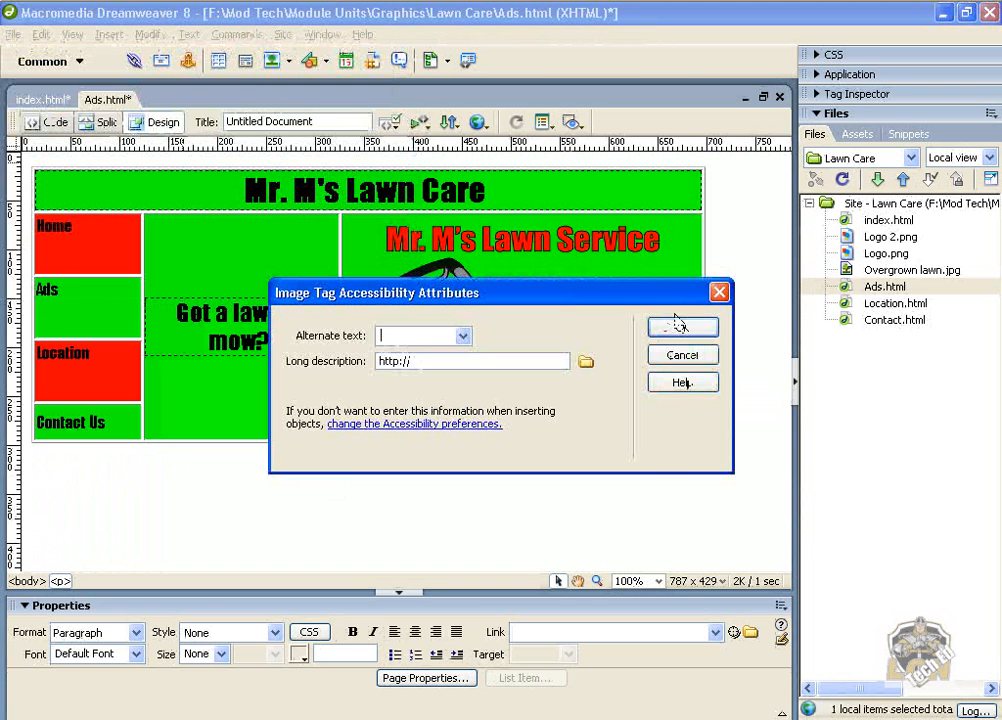
{"action": "left_click", "coordinate": [679, 328]}
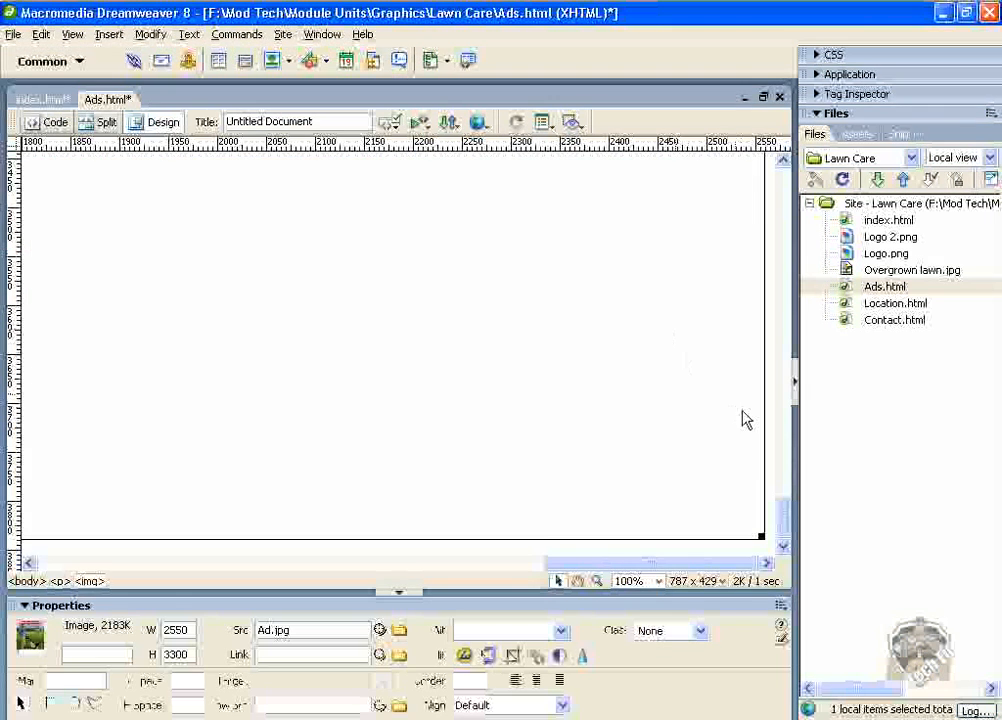
{"action": "left_click_drag", "start_coordinate": [786, 537], "coordinate": [785, 205]}
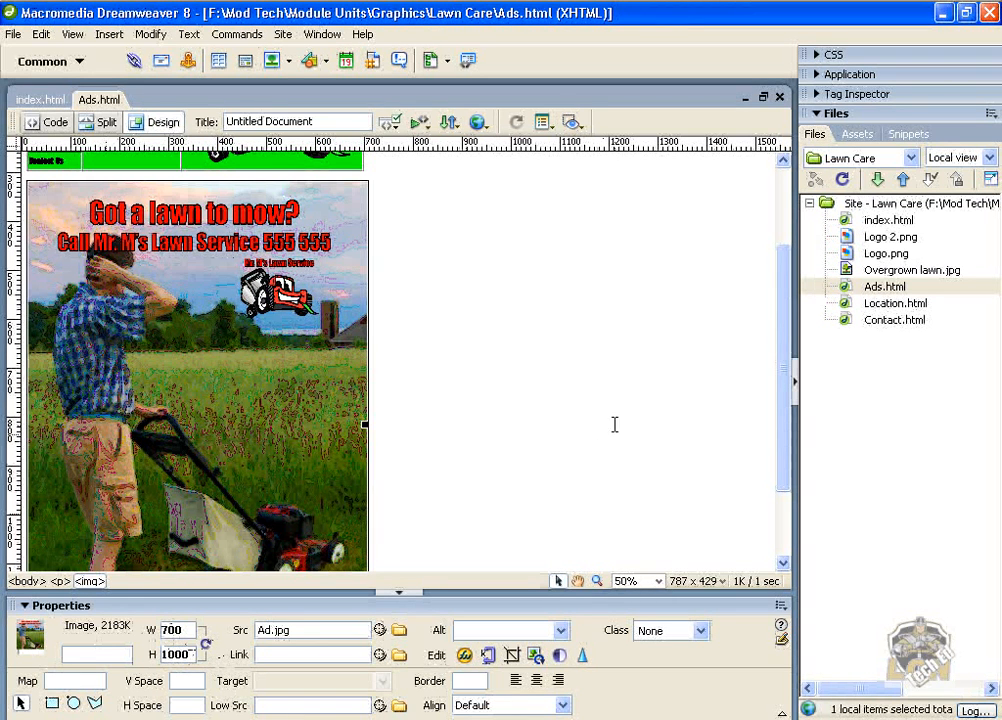
{"action": "left_click_drag", "start_coordinate": [786, 398], "coordinate": [455, 236]}
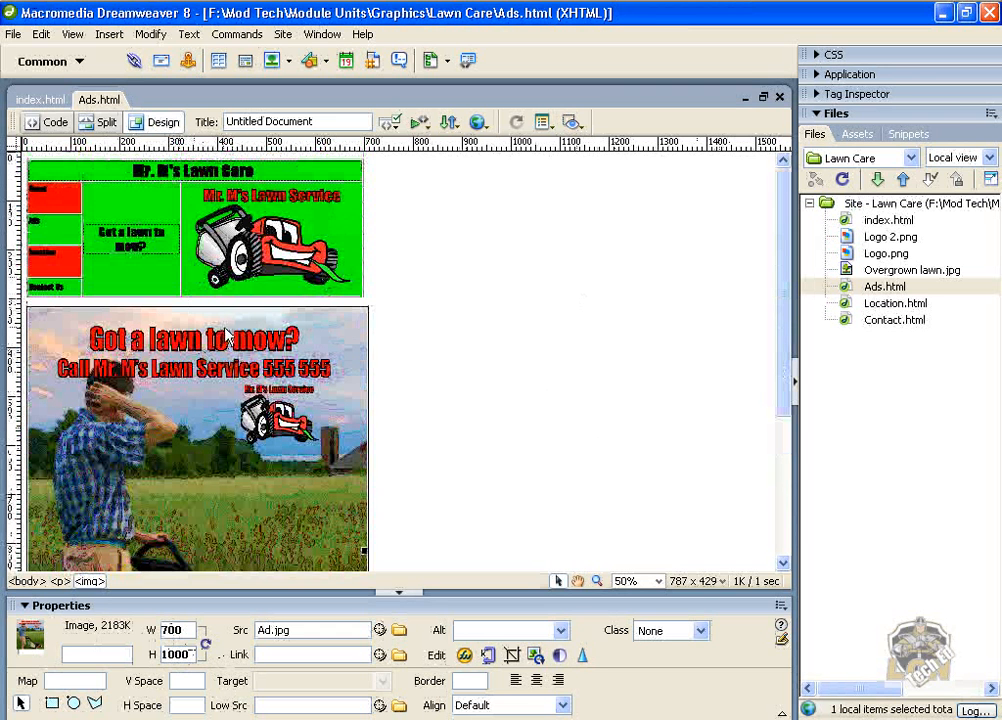
- Open Location.html and delete the overgrown lawn photo below the table
{"action": "double_click", "coordinate": [883, 305]}
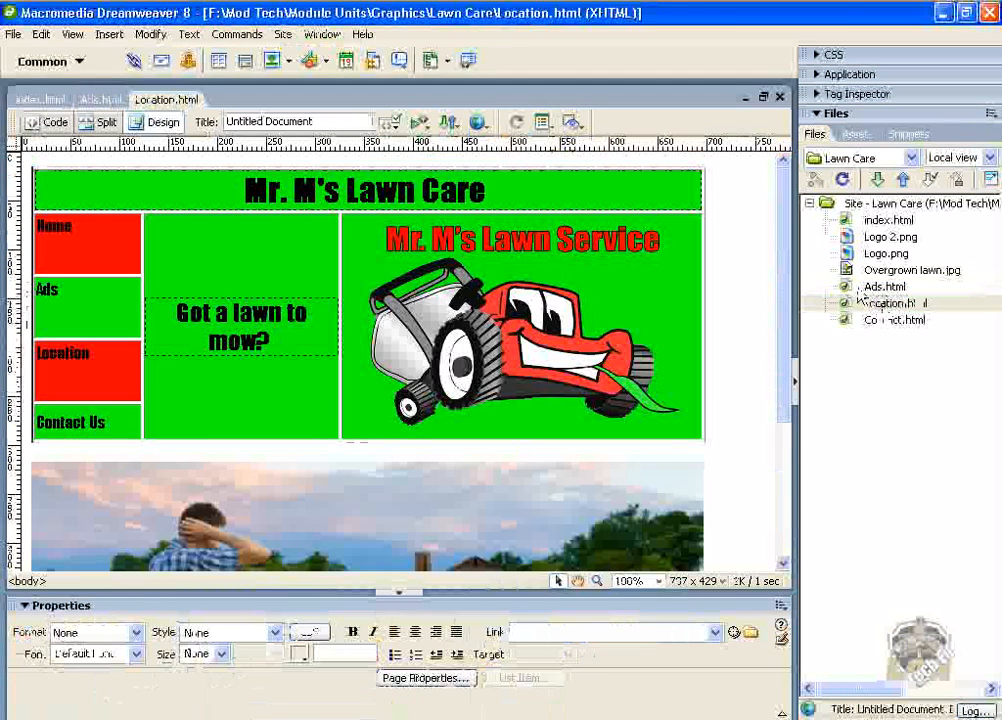
{"action": "left_click_drag", "start_coordinate": [783, 266], "coordinate": [781, 369]}
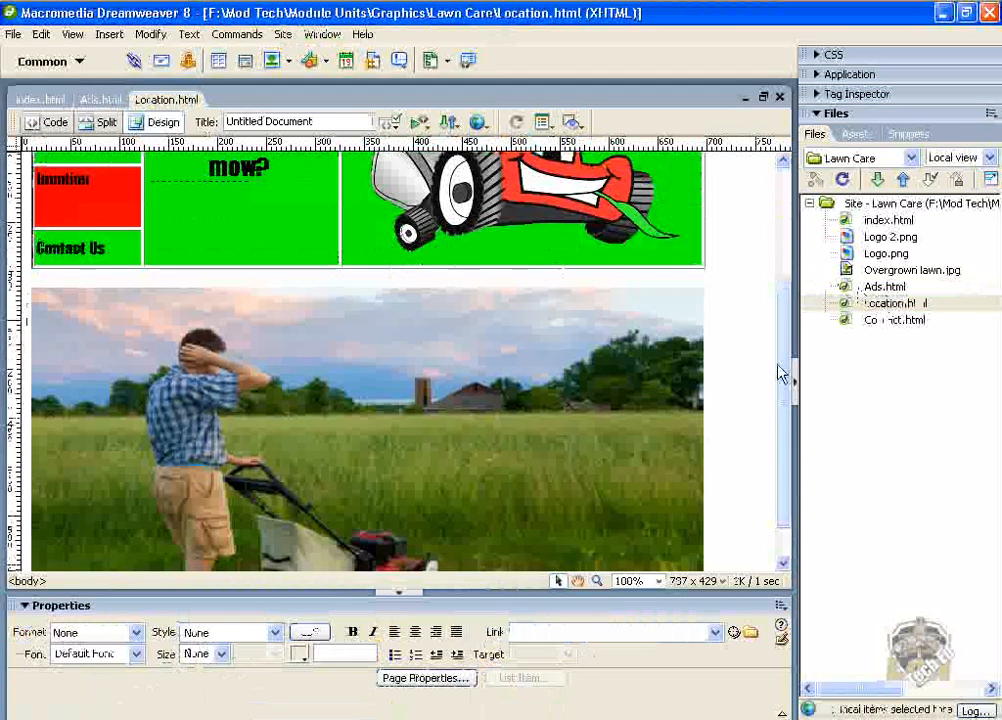
{"action": "left_click", "coordinate": [655, 385]}
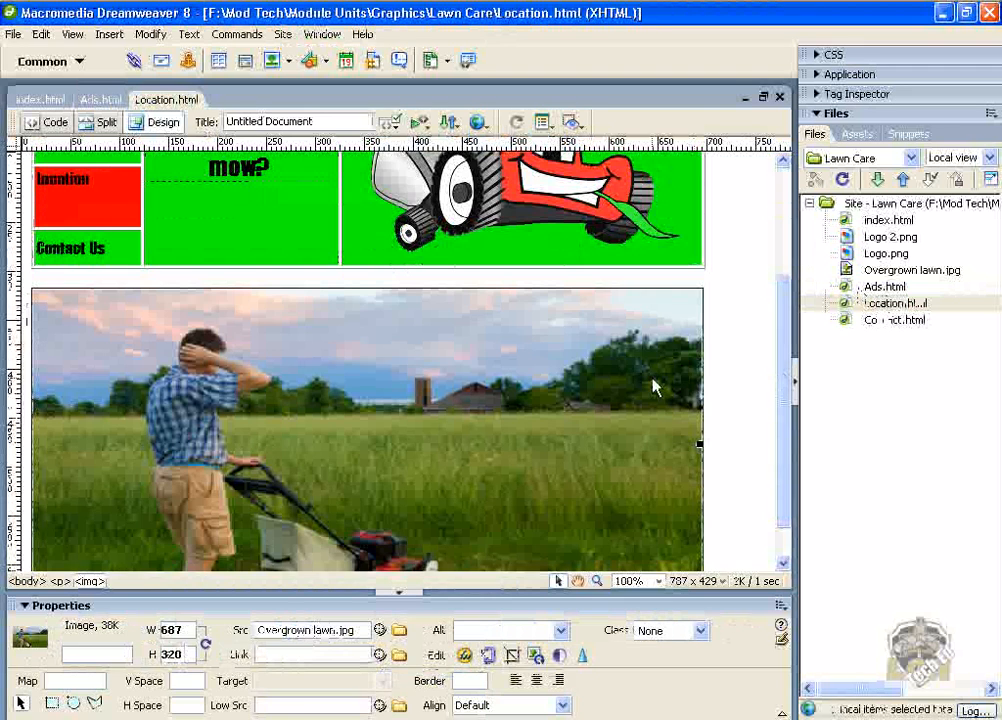
{"action": "key", "text": "Delete"}
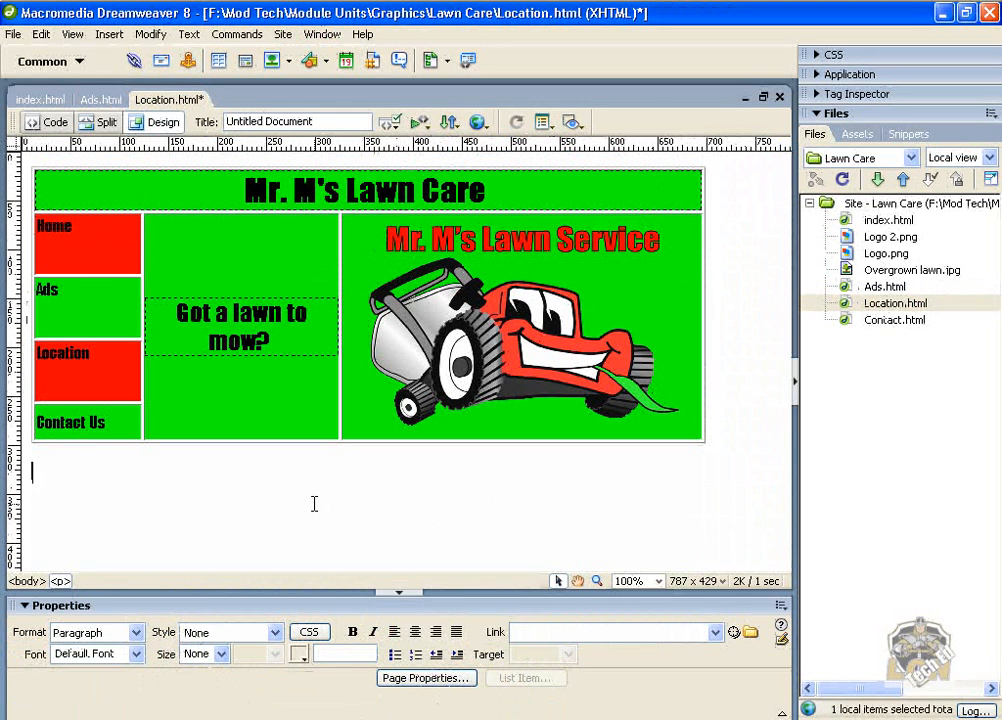
- Enter the business's street address and its town and country as two paragraphs below the table, and save Location.html
{"action": "type", "text": "23 Fake St"}
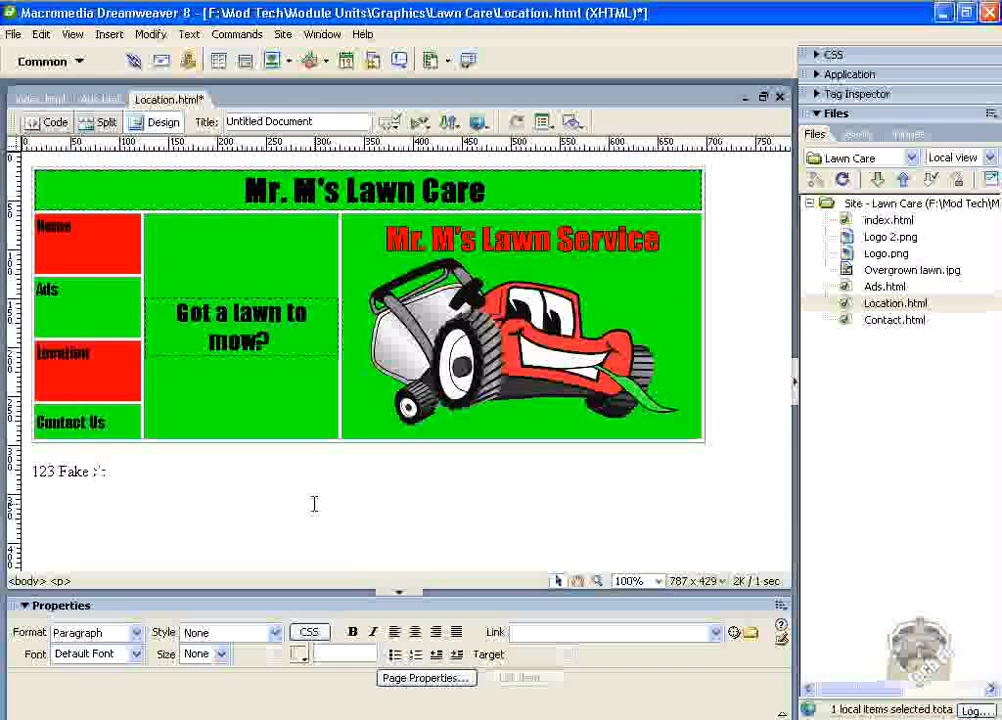
{"action": "key", "text": "Return"}
{"action": "type", "text": "Any town USA"}
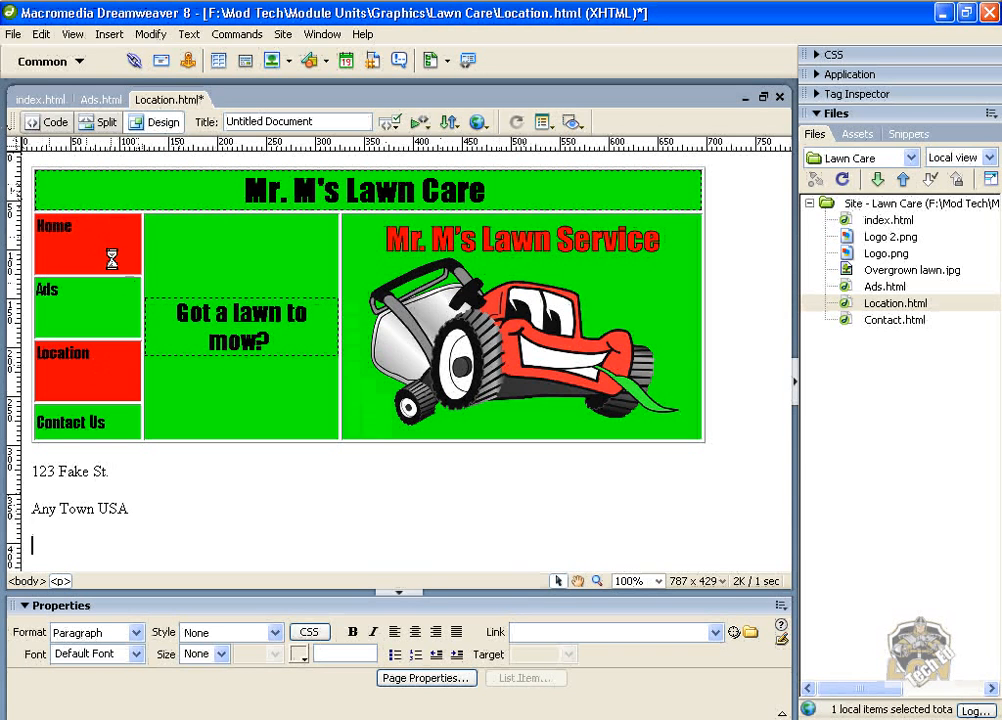
{"action": "key", "text": "ctrl+s"}
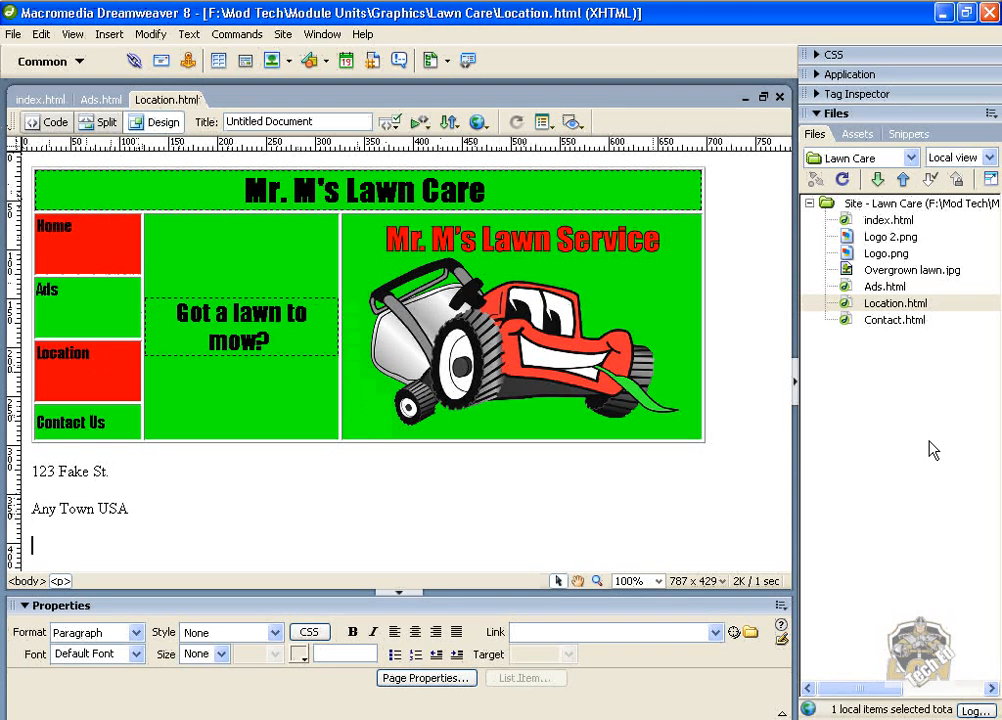
- Open Contact.html and replace the overgrown lawn photo below the table with the text "Contact Mr. M's Lawn Service at"
{"action": "double_click", "coordinate": [886, 320]}
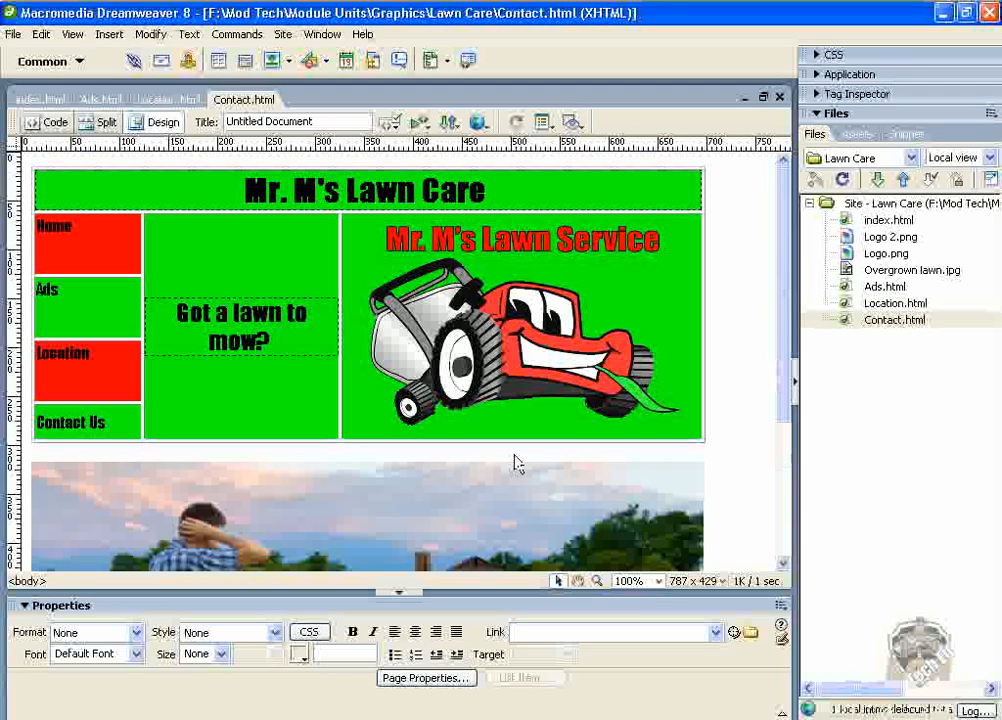
{"action": "left_click", "coordinate": [408, 529]}
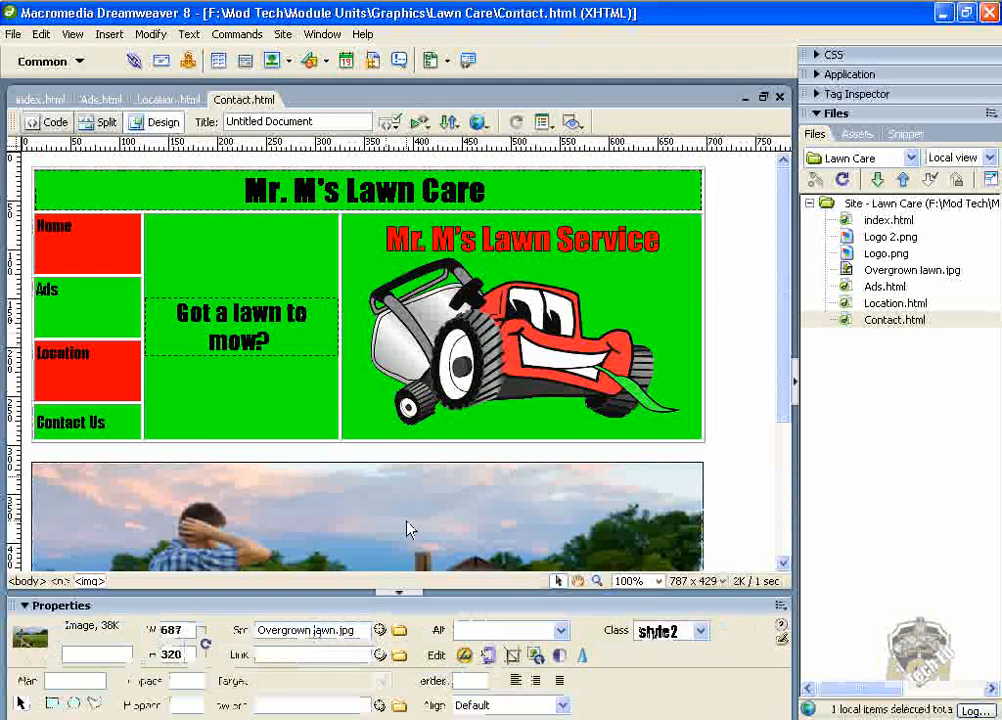
{"action": "key", "text": "Delete"}
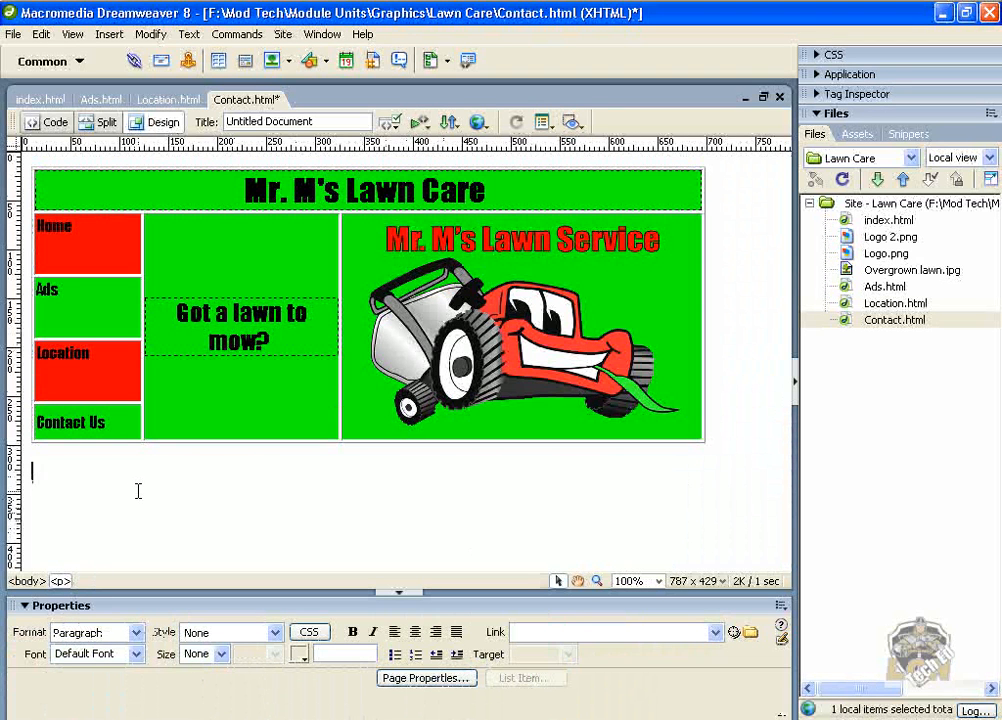
{"action": "type", "text": "Contact Mr. M's"}
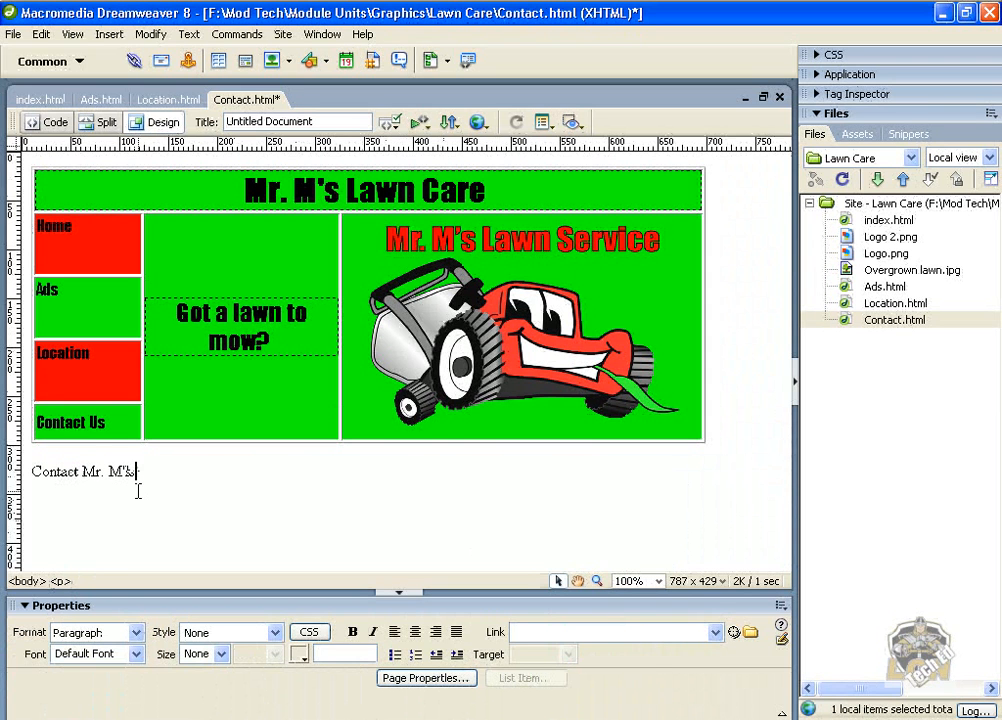
{"action": "type", "text": "Lawn Service at"}
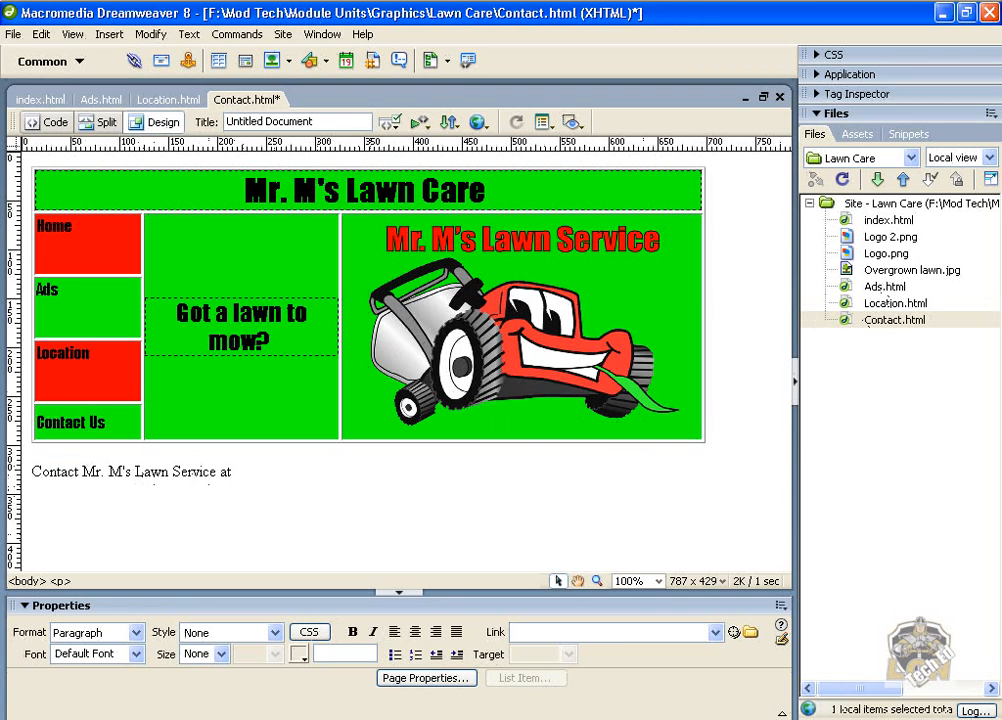
{"action": "left_click", "coordinate": [745, 717]}
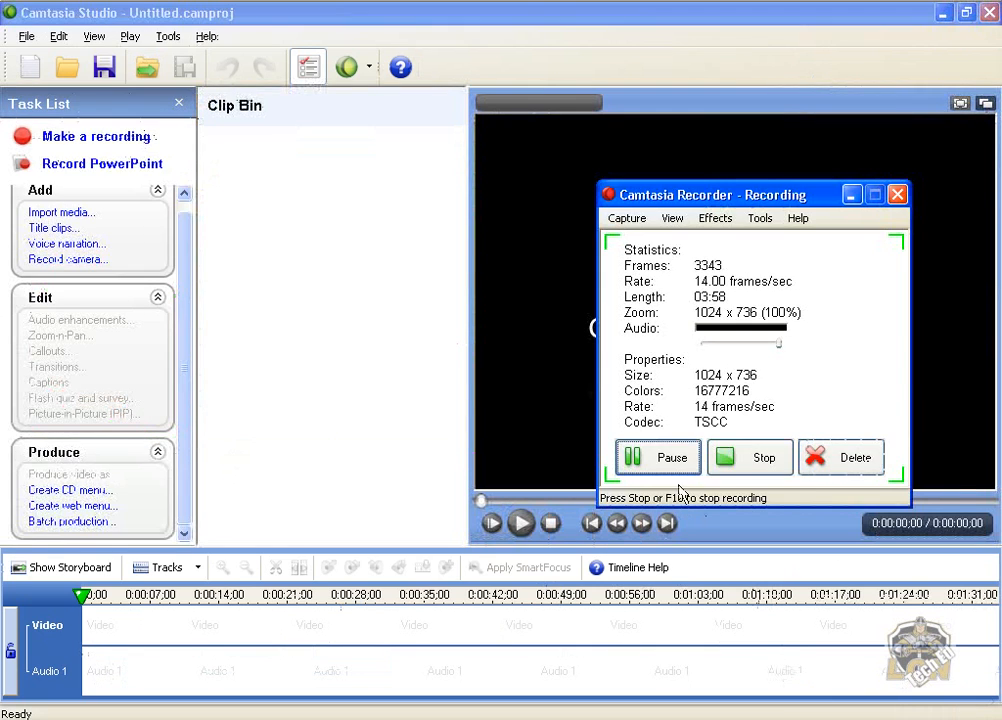
{"action": "left_click", "coordinate": [678, 466]}
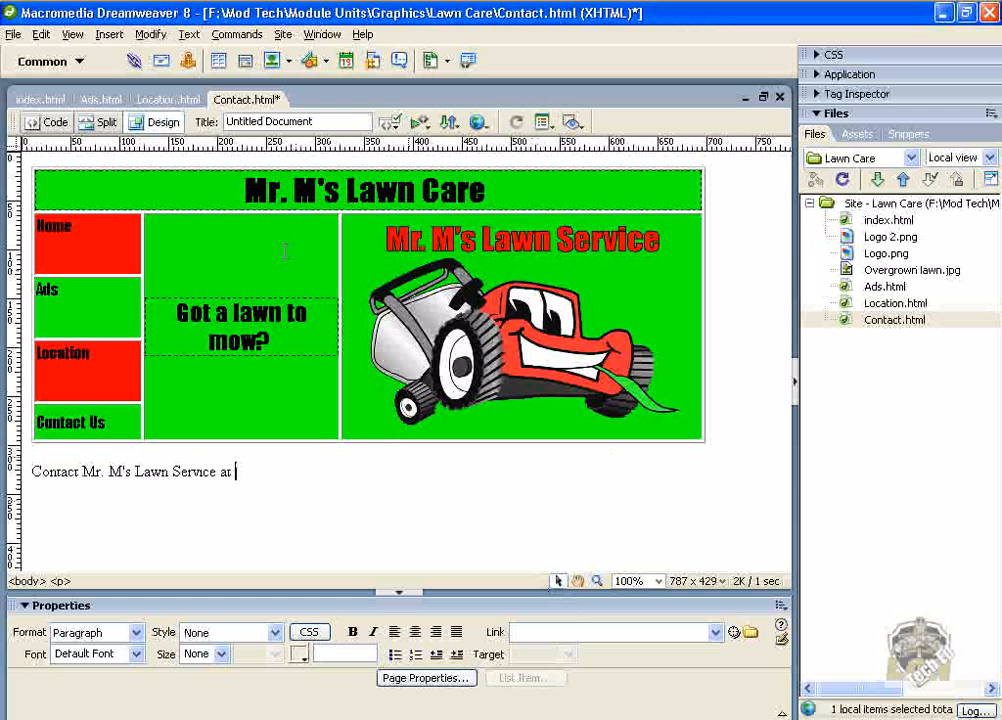
- Save Contact.html, and on the index.html page link the Home navigation text to index.html
{"action": "key", "text": "ctrl+s"}
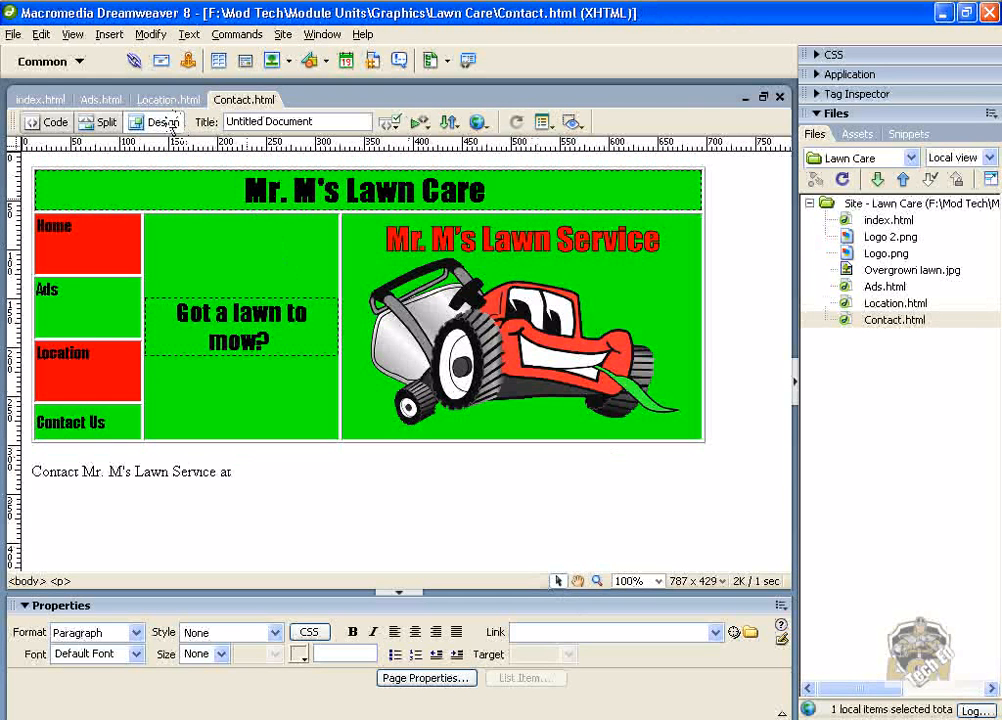
{"action": "left_click", "coordinate": [42, 100]}
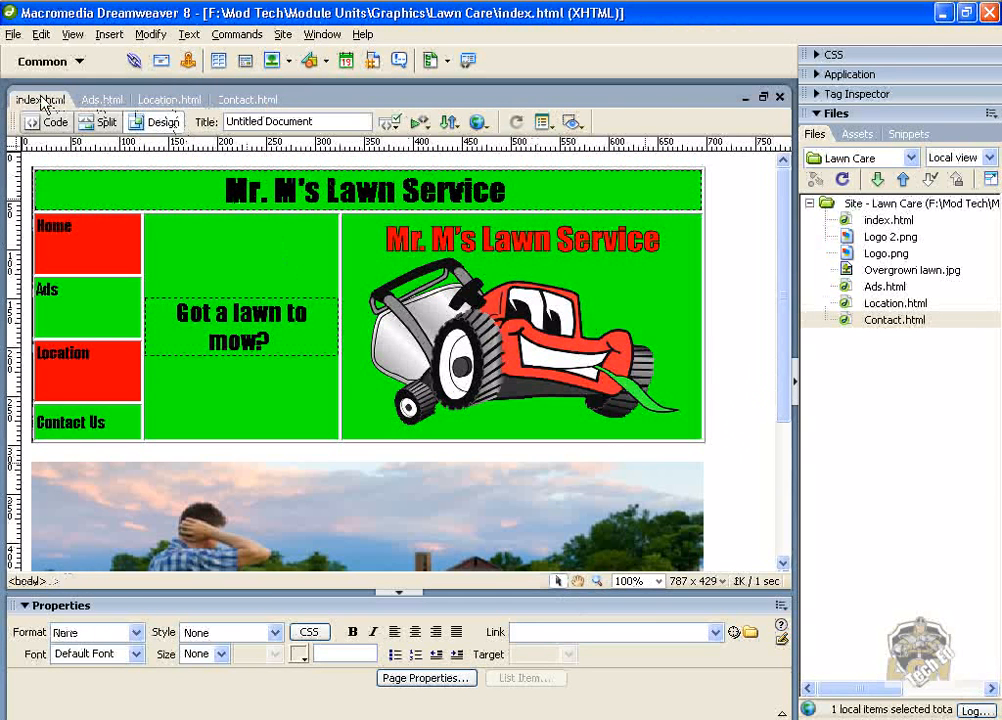
{"action": "left_click", "coordinate": [67, 226]}
{"action": "double_click", "coordinate": [67, 226]}
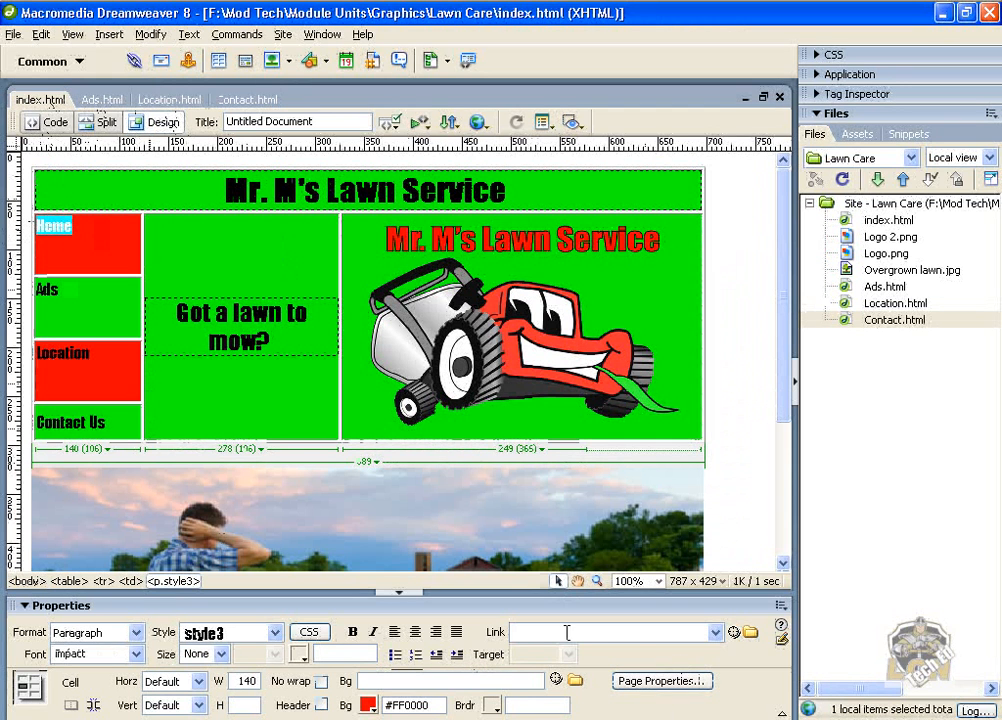
{"action": "left_click", "coordinate": [750, 633]}
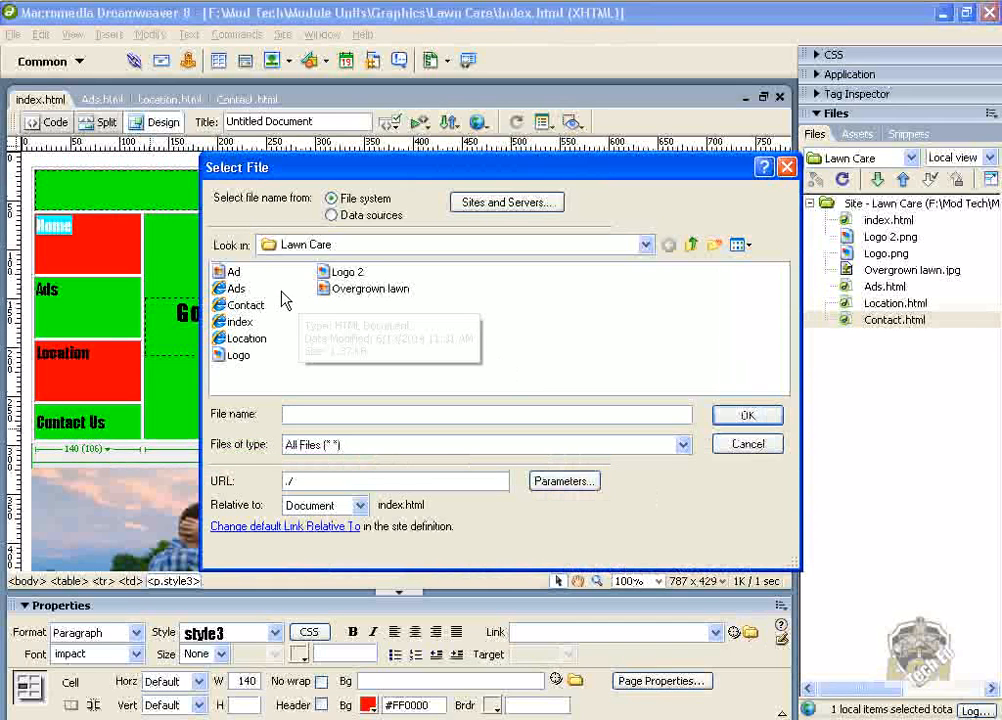
{"action": "left_click", "coordinate": [240, 322]}
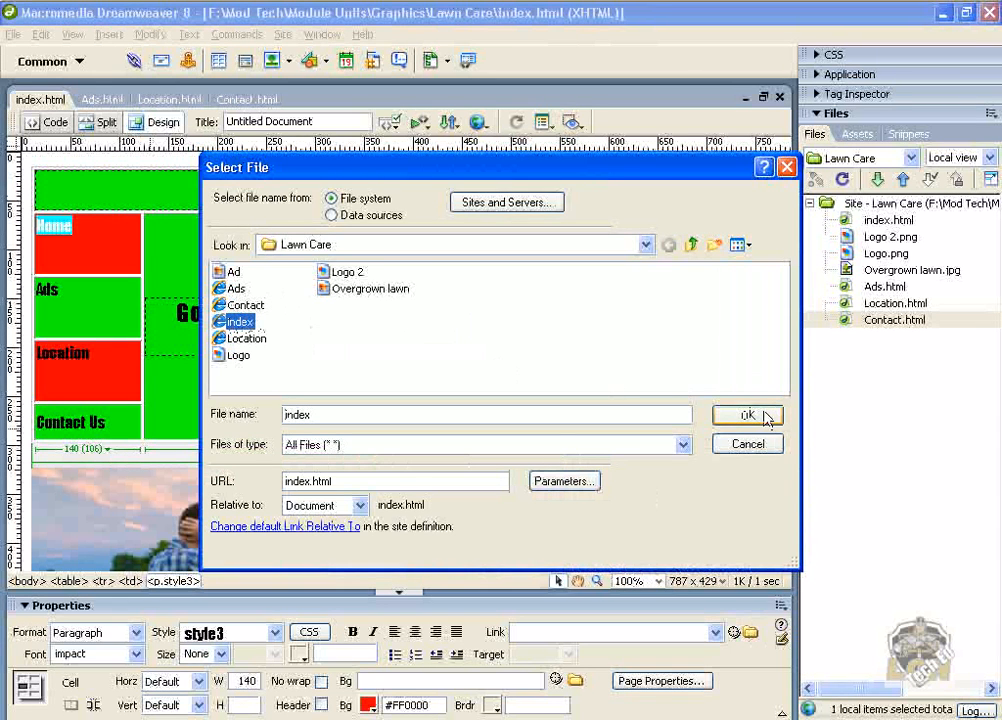
{"action": "left_click", "coordinate": [762, 421]}
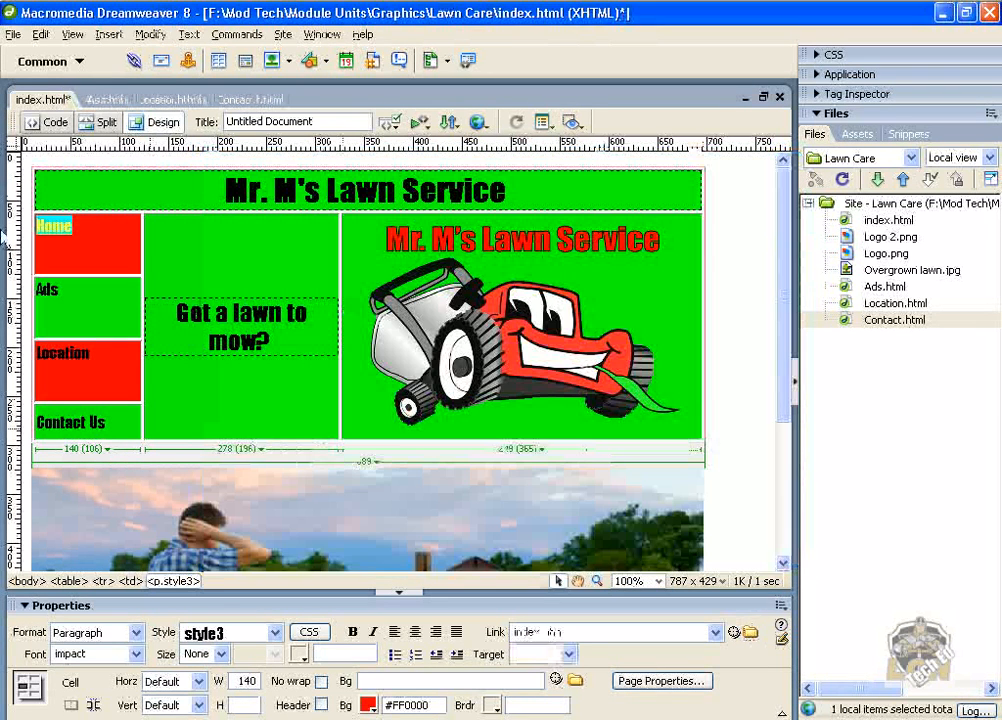
- Link the Ads navigation text on index.html to Ads.html
{"action": "left_click_drag", "start_coordinate": [68, 289], "coordinate": [28, 290]}
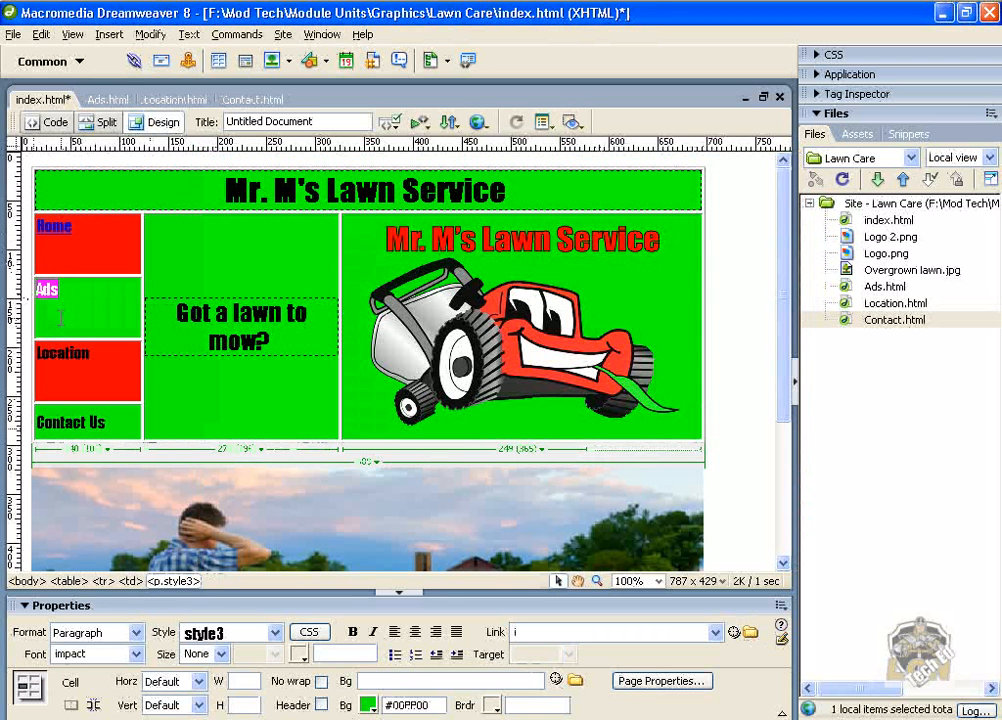
{"action": "left_click", "coordinate": [749, 633]}
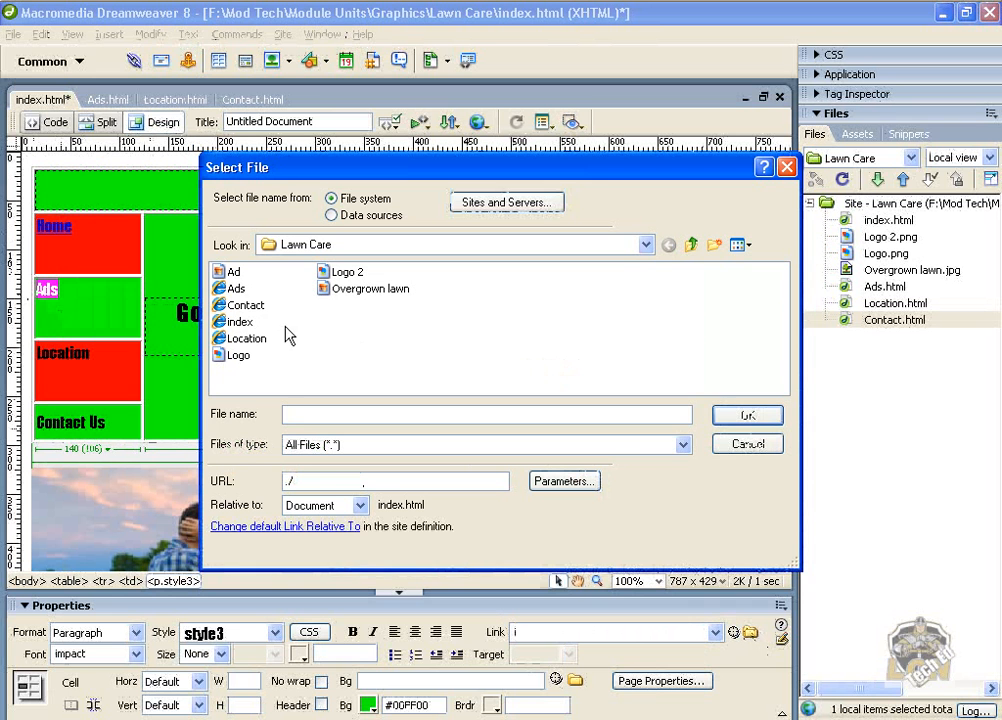
{"action": "left_click", "coordinate": [236, 288]}
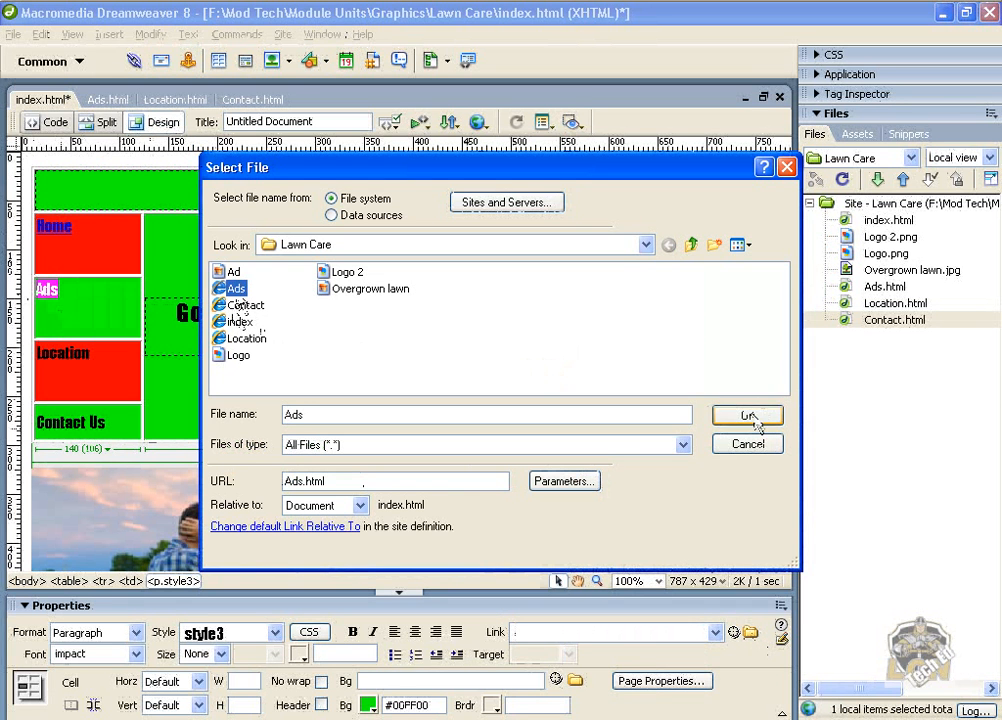
{"action": "left_click", "coordinate": [748, 415]}
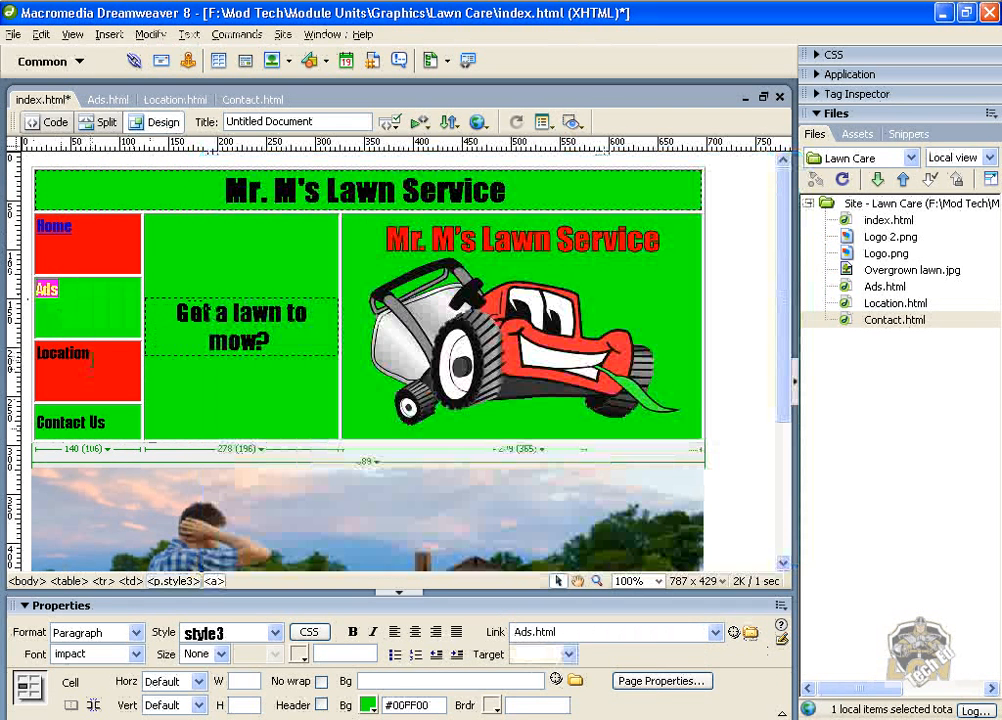
- Link the Location navigation text on index.html to Location.html
{"action": "left_click_drag", "start_coordinate": [92, 354], "coordinate": [22, 354]}
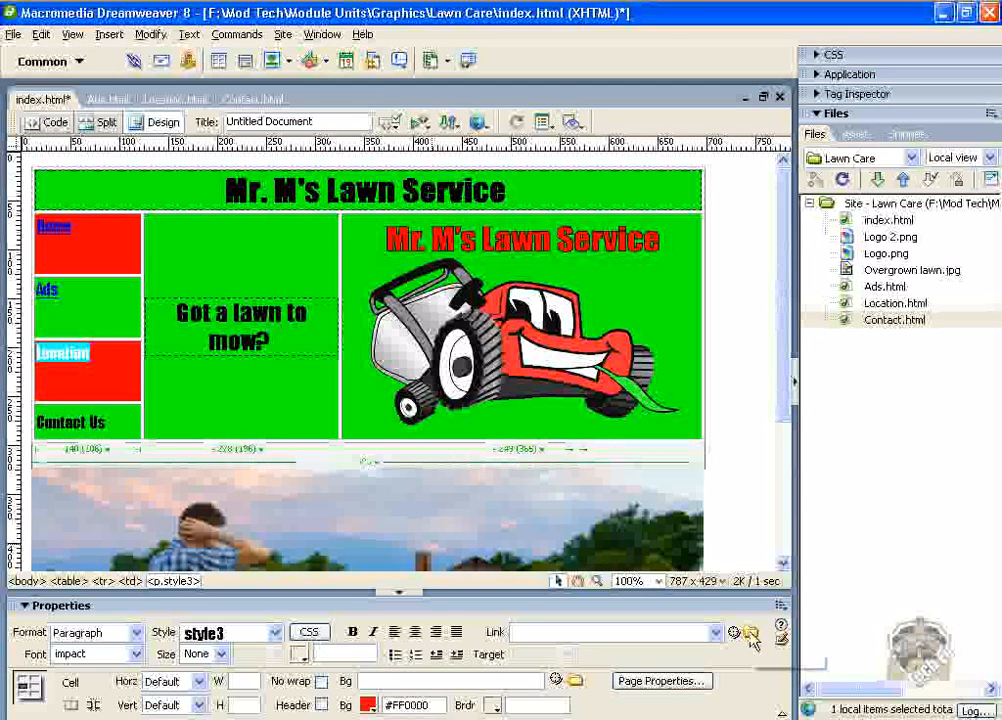
{"action": "left_click", "coordinate": [749, 633]}
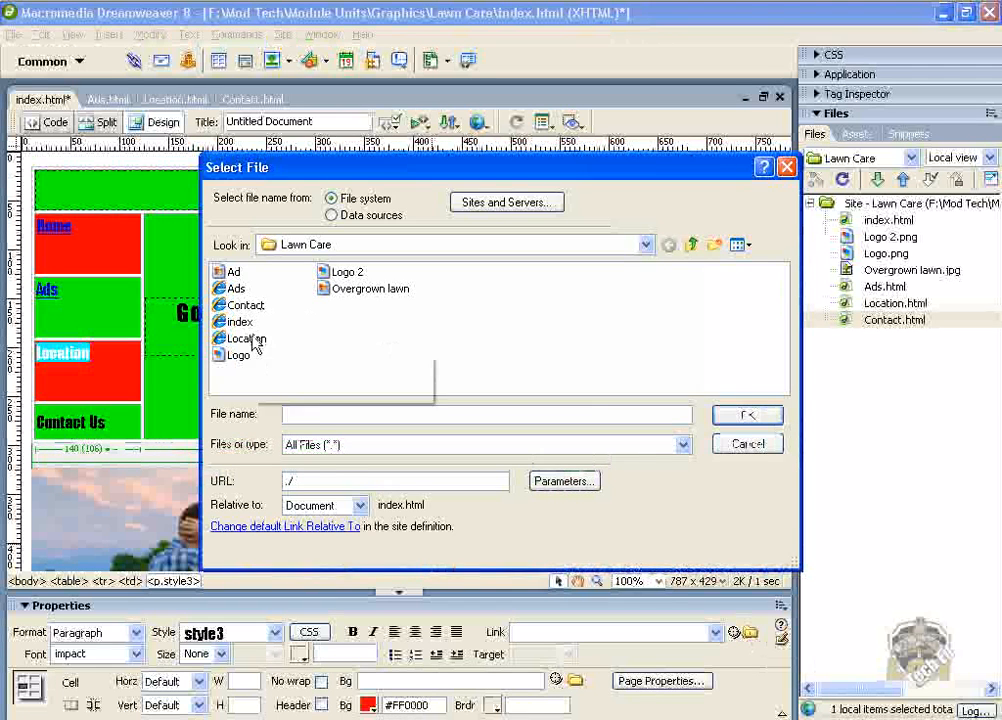
{"action": "left_click", "coordinate": [249, 339]}
{"action": "left_click", "coordinate": [750, 414]}
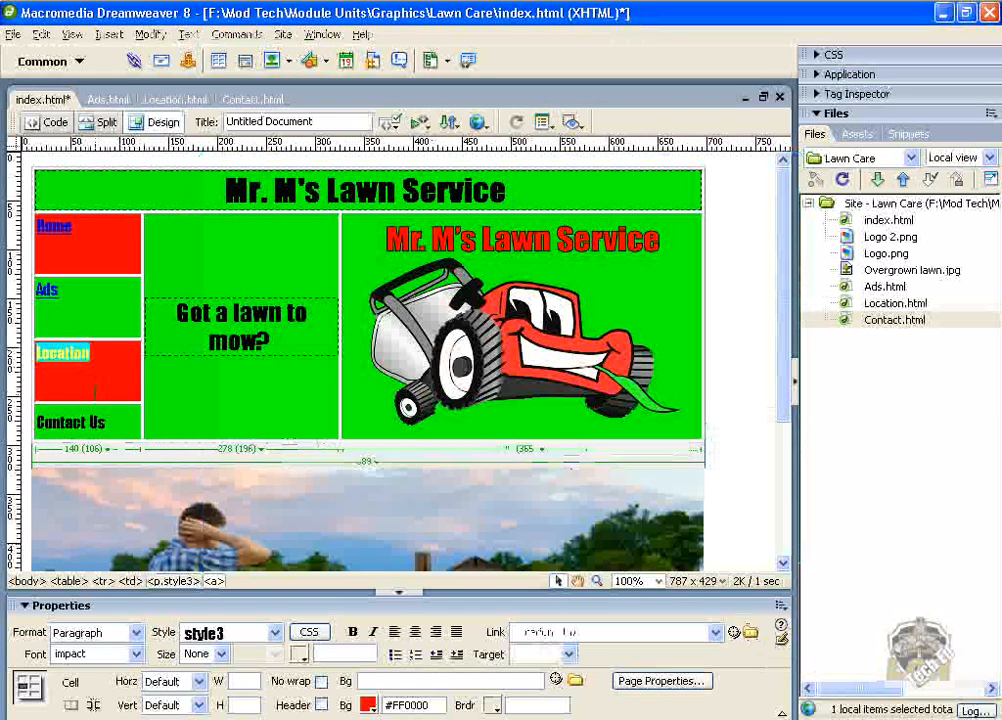
- Link the Contact Us navigation text on index.html to Contact.html
{"action": "left_click_drag", "start_coordinate": [108, 422], "coordinate": [36, 422]}
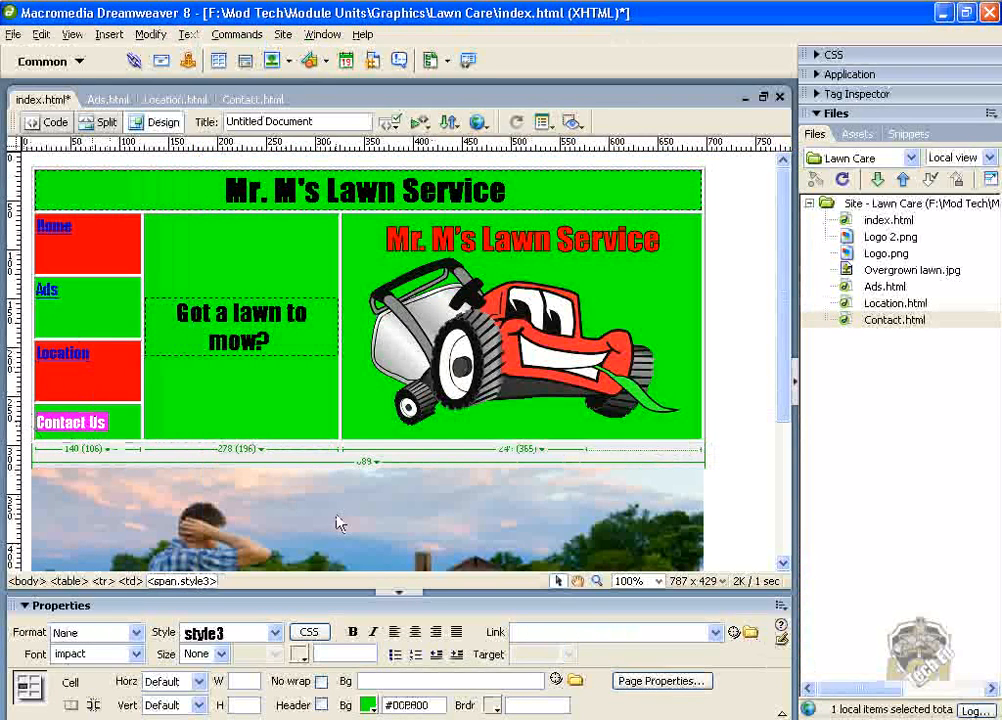
{"action": "left_click", "coordinate": [747, 636]}
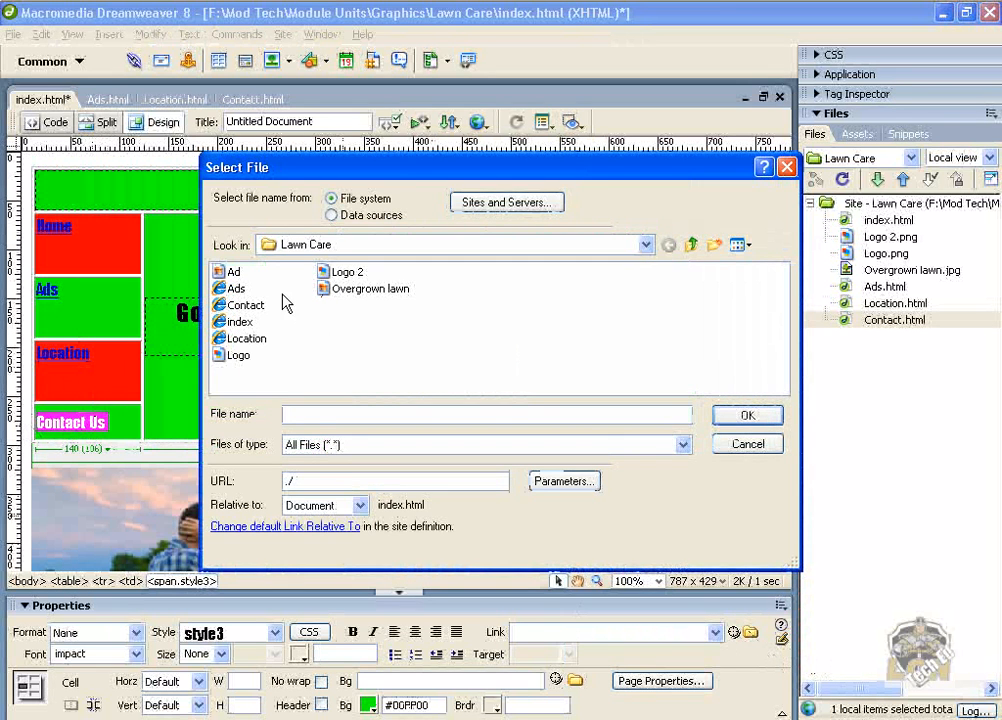
{"action": "left_click", "coordinate": [259, 306]}
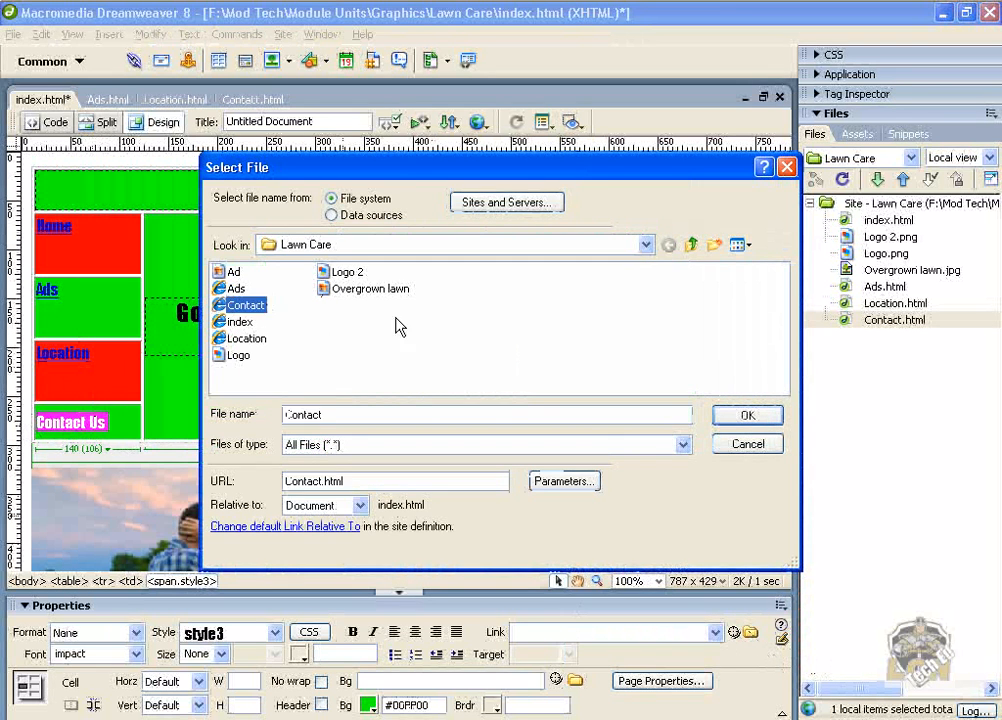
{"action": "left_click", "coordinate": [732, 422]}
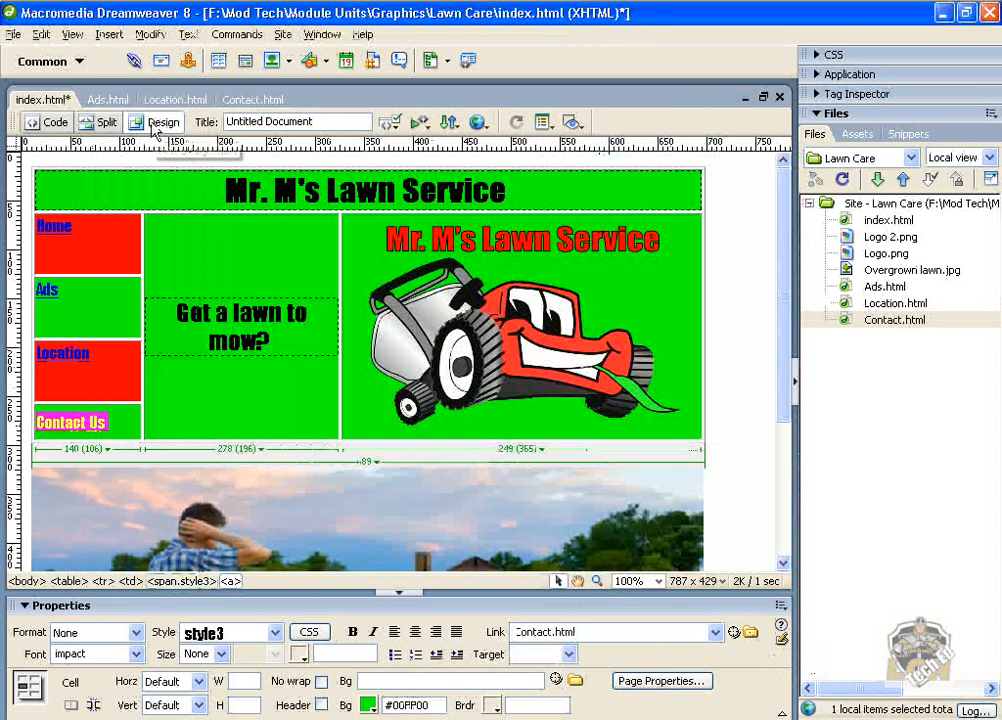
- On the Ads.html page, link the Home navigation text to index.html and save the page
{"action": "left_click", "coordinate": [96, 101]}
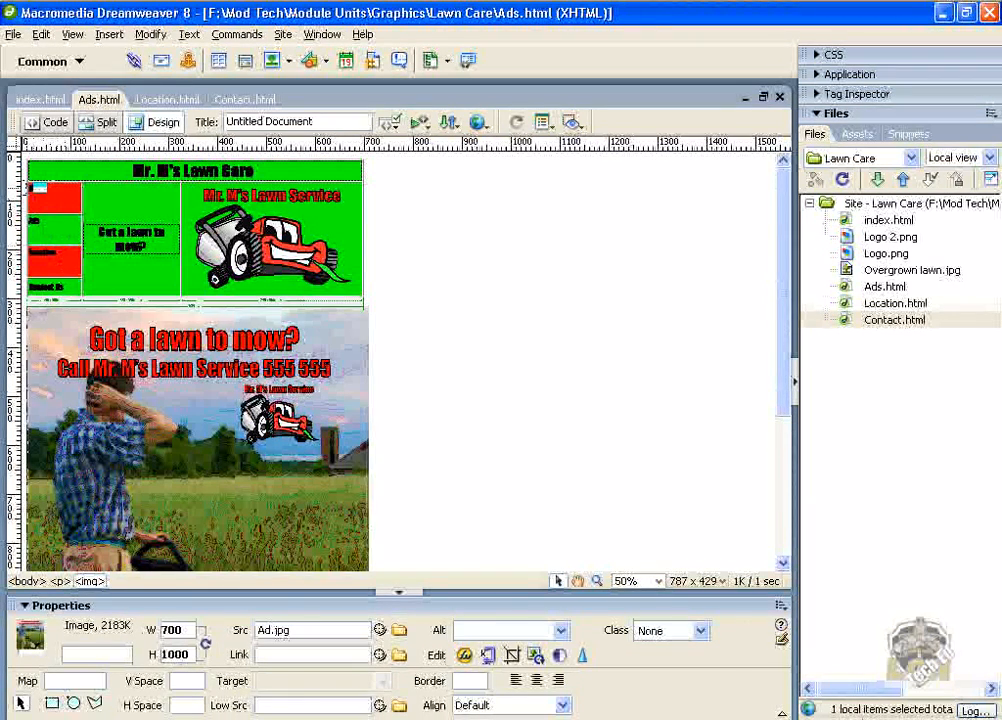
{"action": "double_click", "coordinate": [44, 187]}
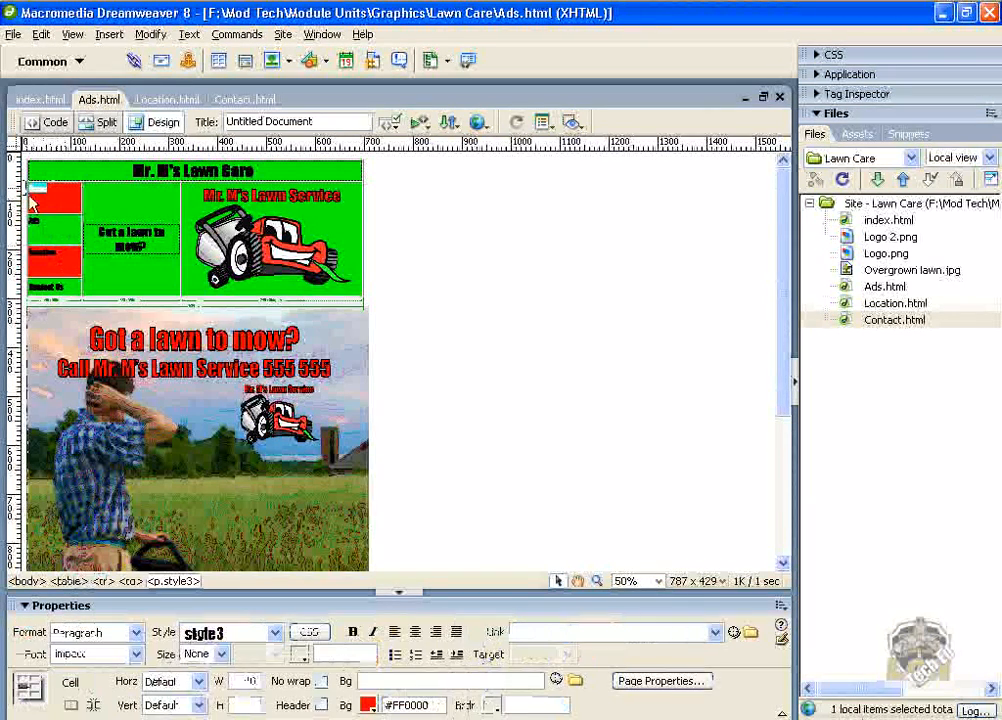
{"action": "left_click", "coordinate": [749, 634]}
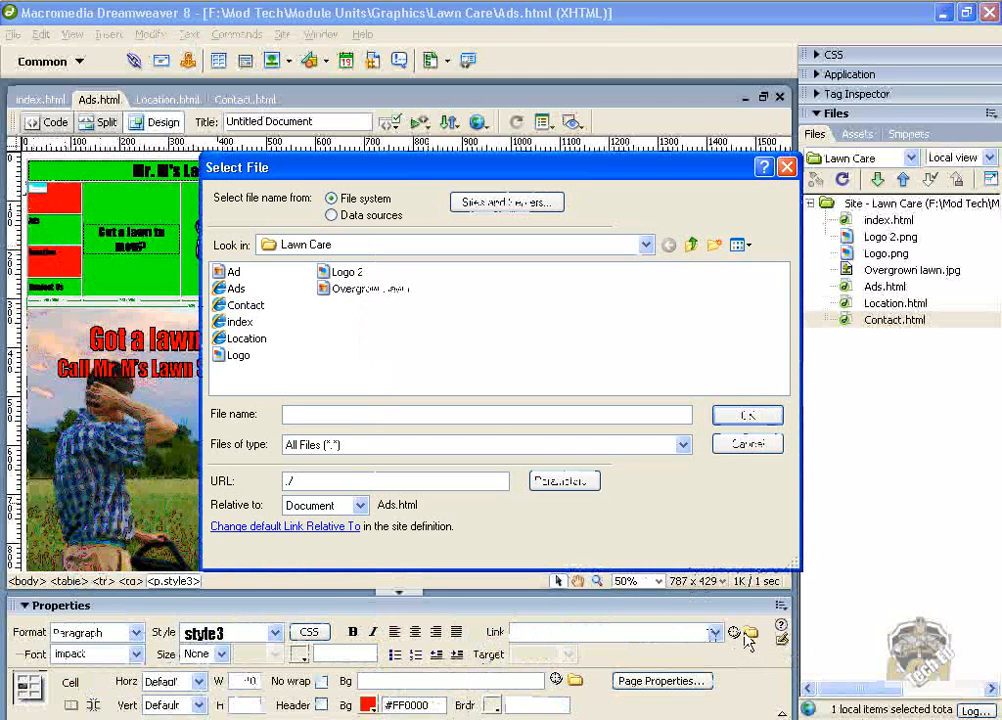
{"action": "left_click", "coordinate": [240, 321]}
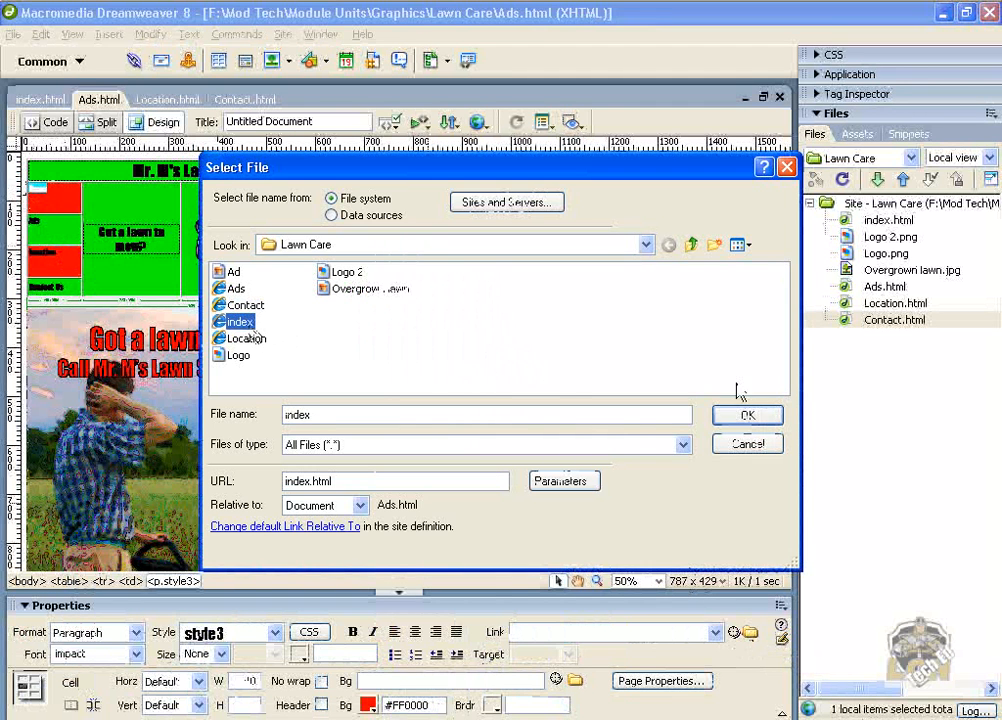
{"action": "left_click", "coordinate": [762, 417]}
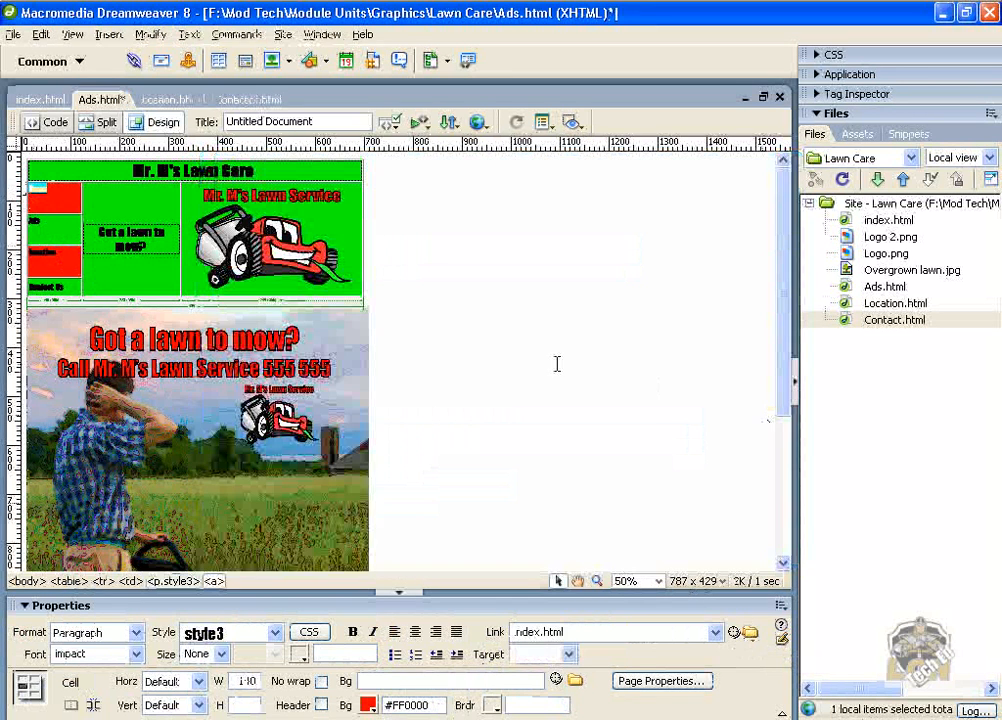
{"action": "key", "text": "ctrl+s"}
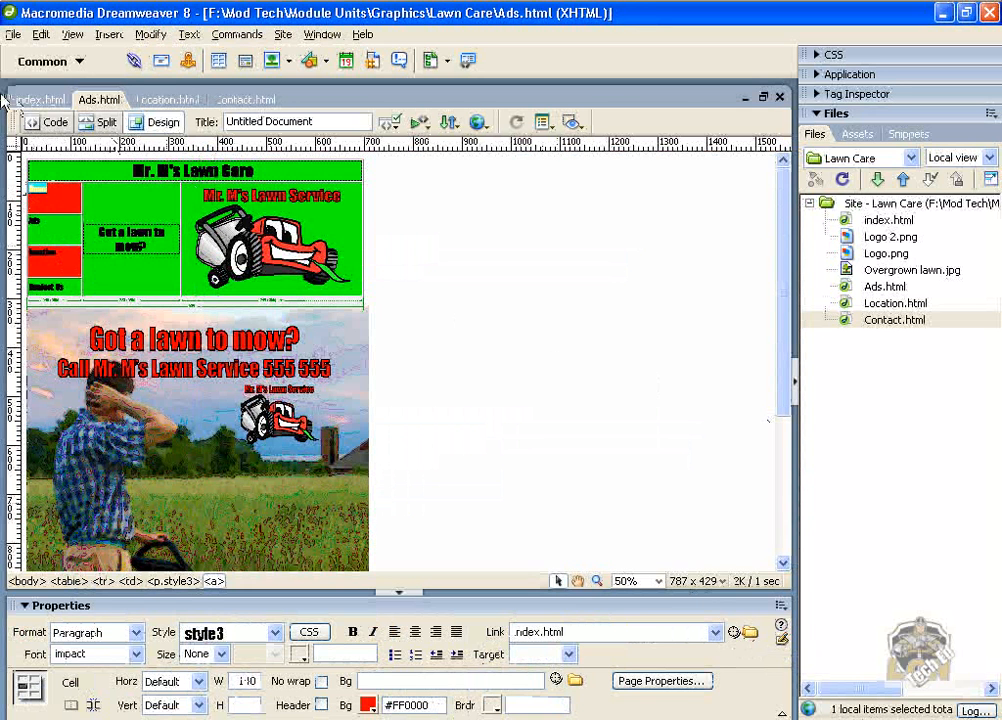
- Preview index.html in IExplore 8.0 and test the Ads link and the Home link back to the index page
{"action": "left_click", "coordinate": [38, 98]}
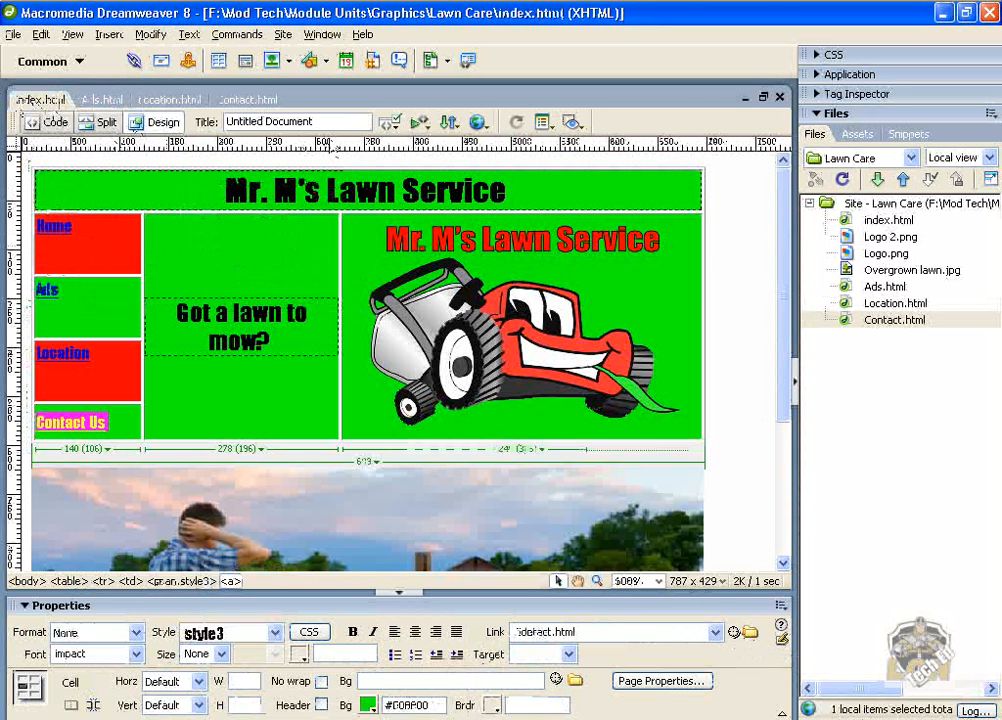
{"action": "left_click", "coordinate": [478, 121]}
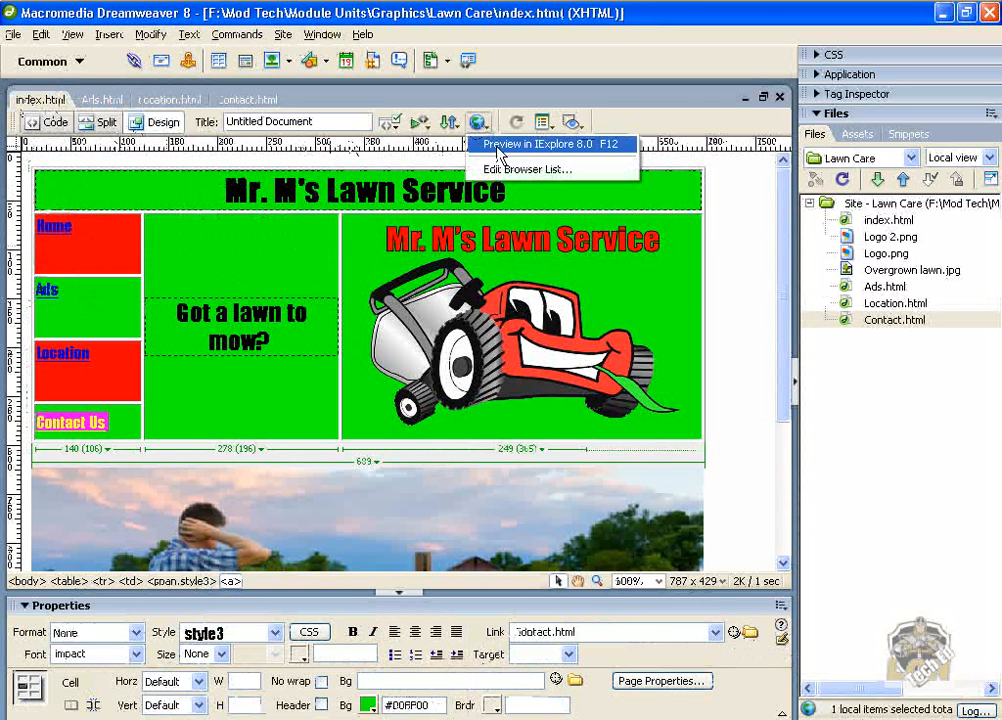
{"action": "left_click", "coordinate": [500, 146]}
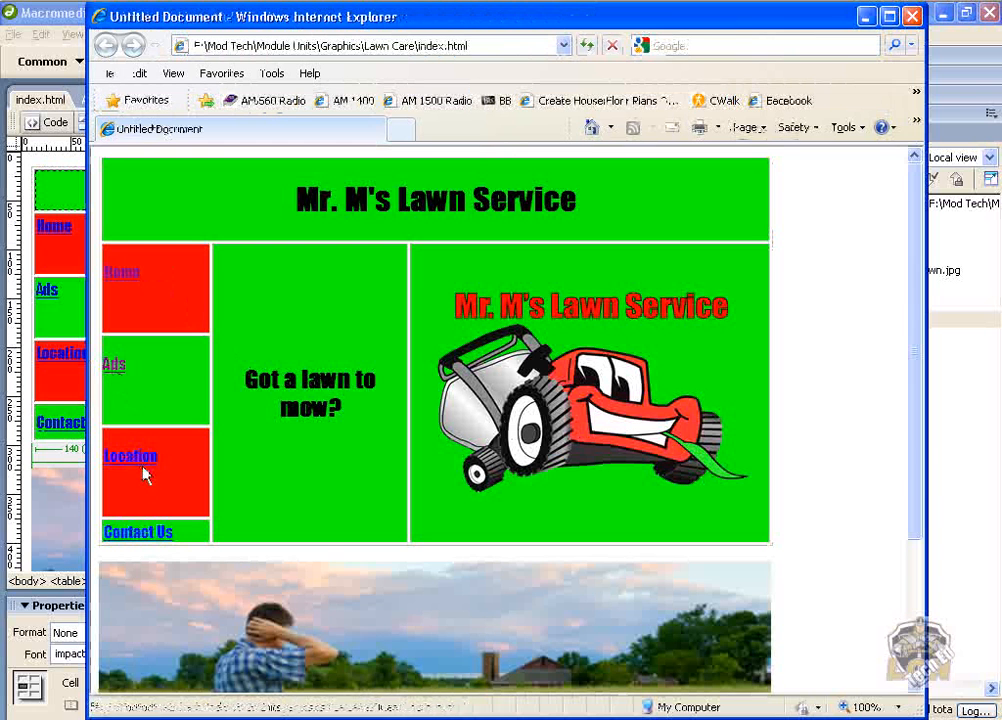
{"action": "left_click", "coordinate": [114, 367]}
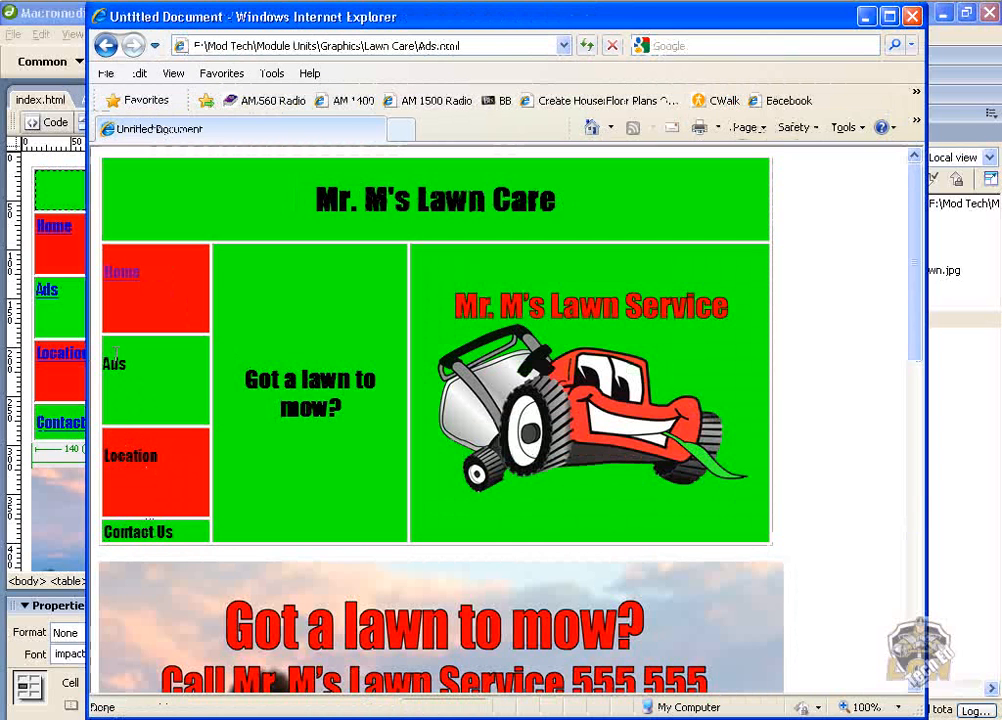
{"action": "left_click", "coordinate": [122, 280]}
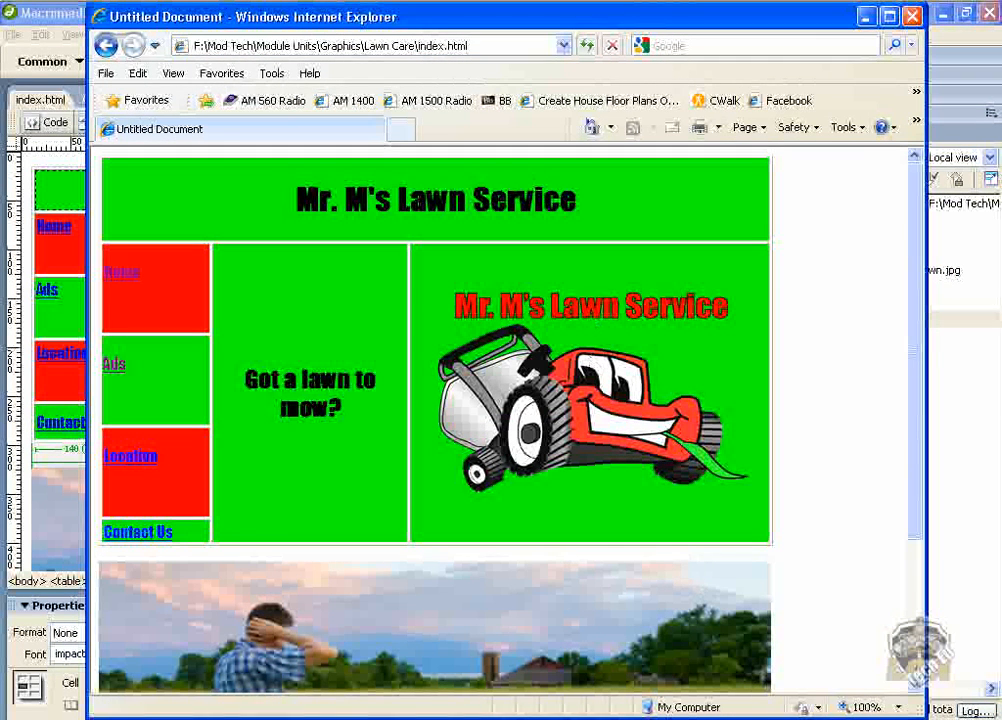
{"action": "left_click", "coordinate": [800, 718]}
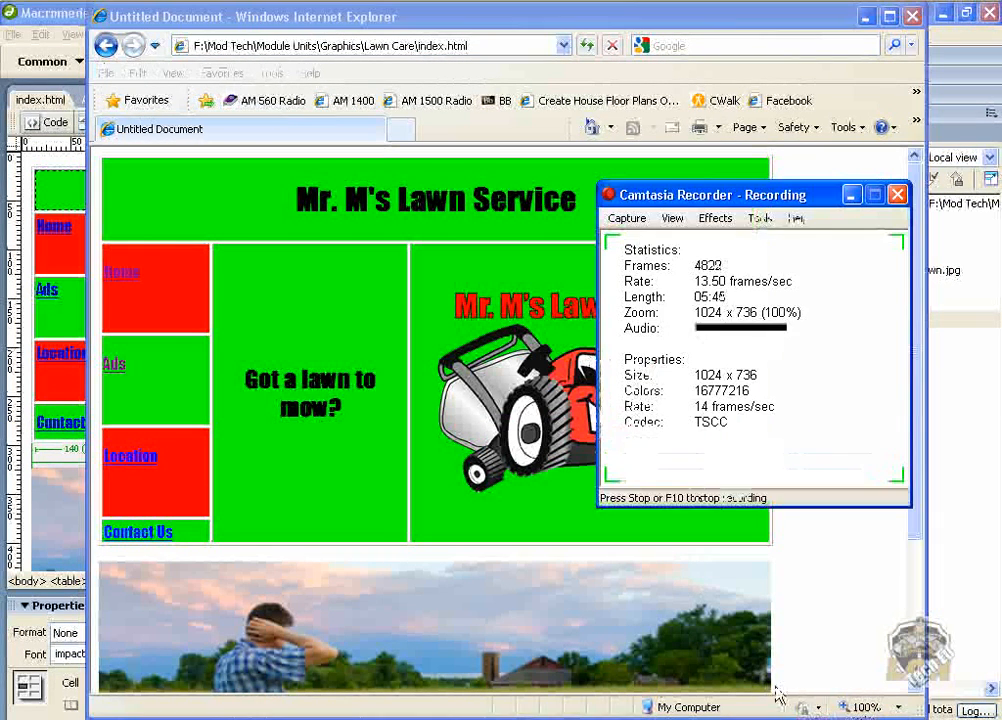